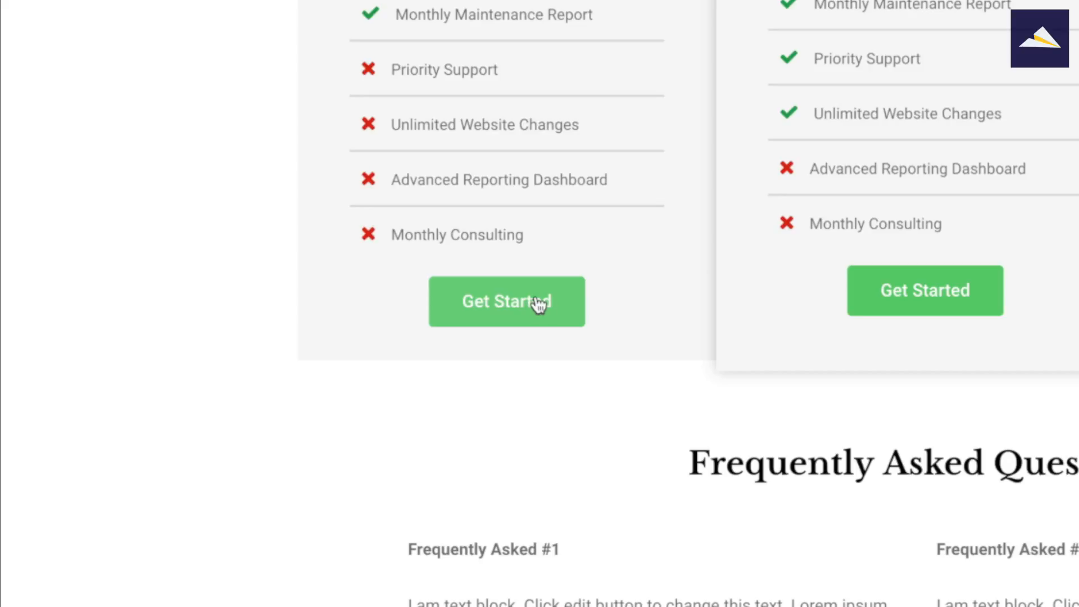
pyautogui.scroll(8, 732, 250)
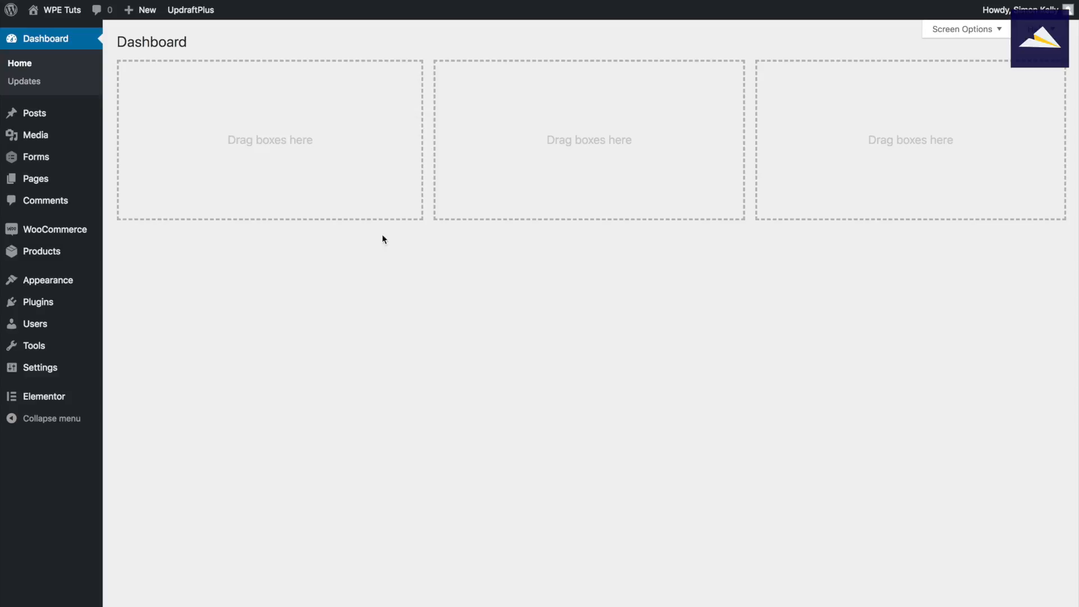
# Search the plugin directory for "woocommerce", then view the list of installed plugins.
pyautogui.moveTo(66, 303)
pyautogui.click(125, 322)
pyautogui.write('woocommerce')
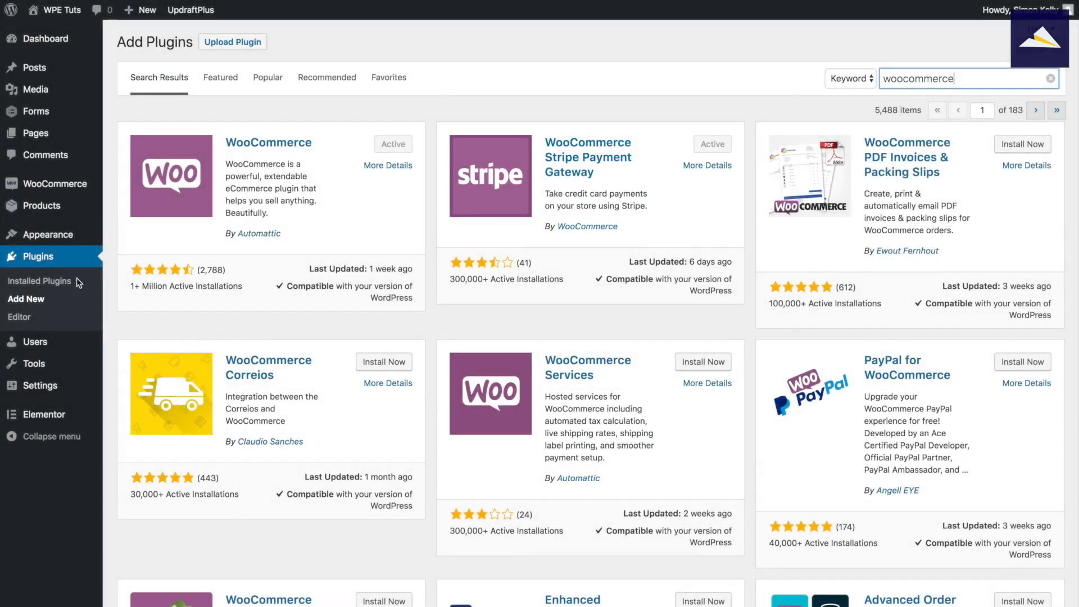
pyautogui.click(27, 282)
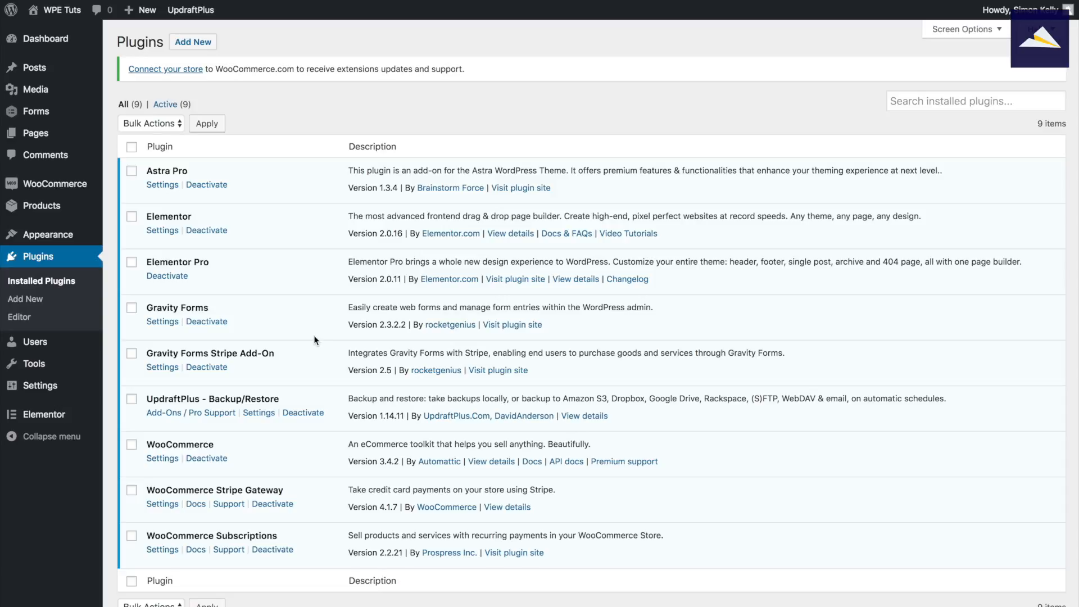
# Open the Stripe credit card gateway's configuration from WooCommerce's payment method settings.
pyautogui.moveTo(75, 182)
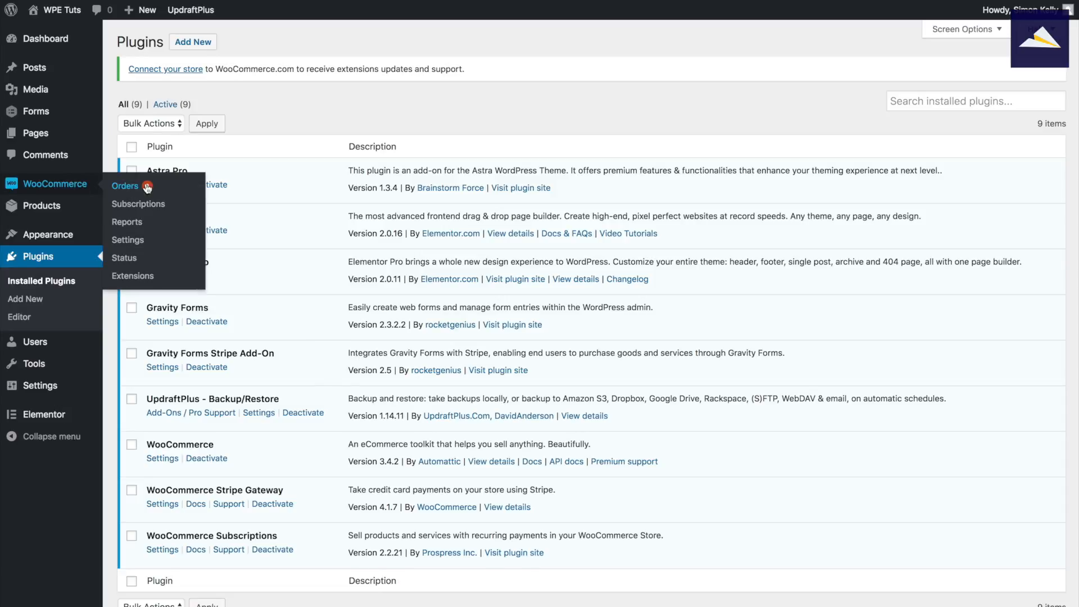
pyautogui.click(133, 246)
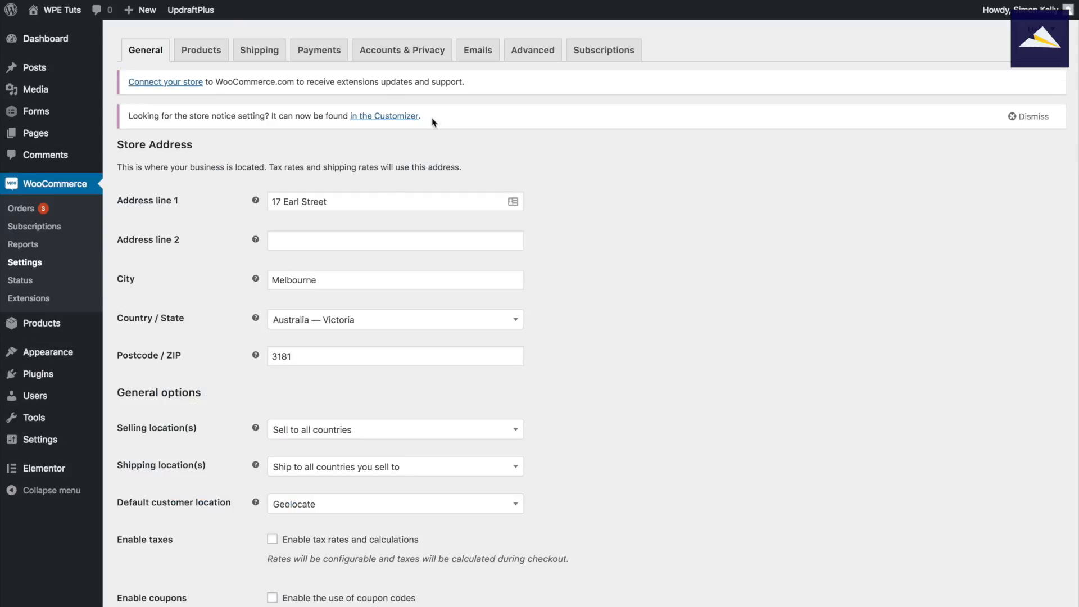
pyautogui.click(331, 50)
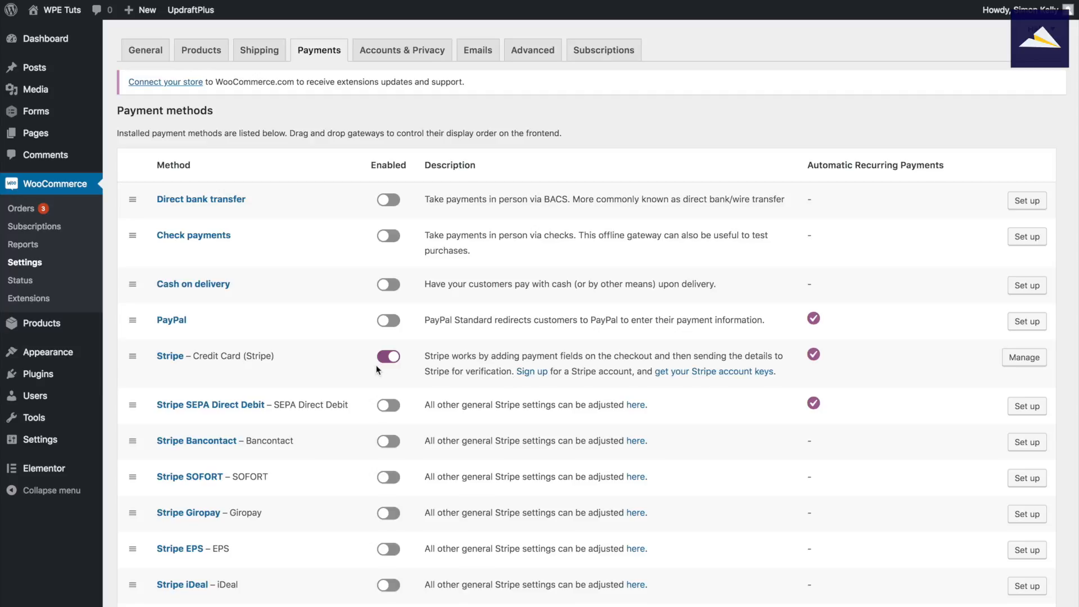
pyautogui.click(392, 361)
pyautogui.click(1026, 359)
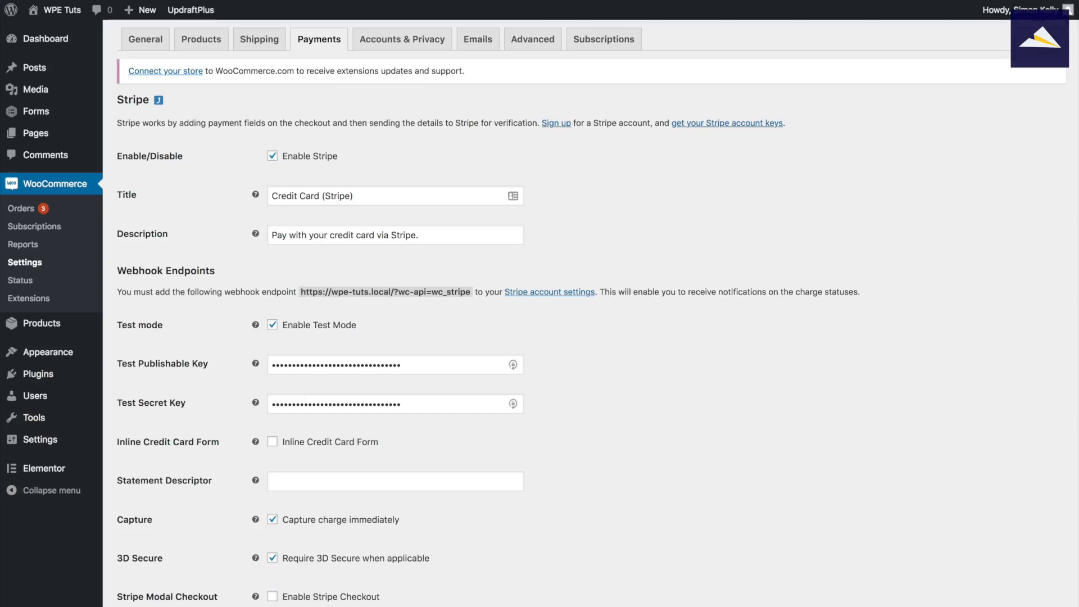
# Check the Stripe test publishable key and test secret key fields and save the gateway settings.
pyautogui.scroll(-1, 615, 271)
pyautogui.moveTo(423, 318); pyautogui.dragTo(269, 319)
pyautogui.moveTo(401, 359); pyautogui.dragTo(325, 359)
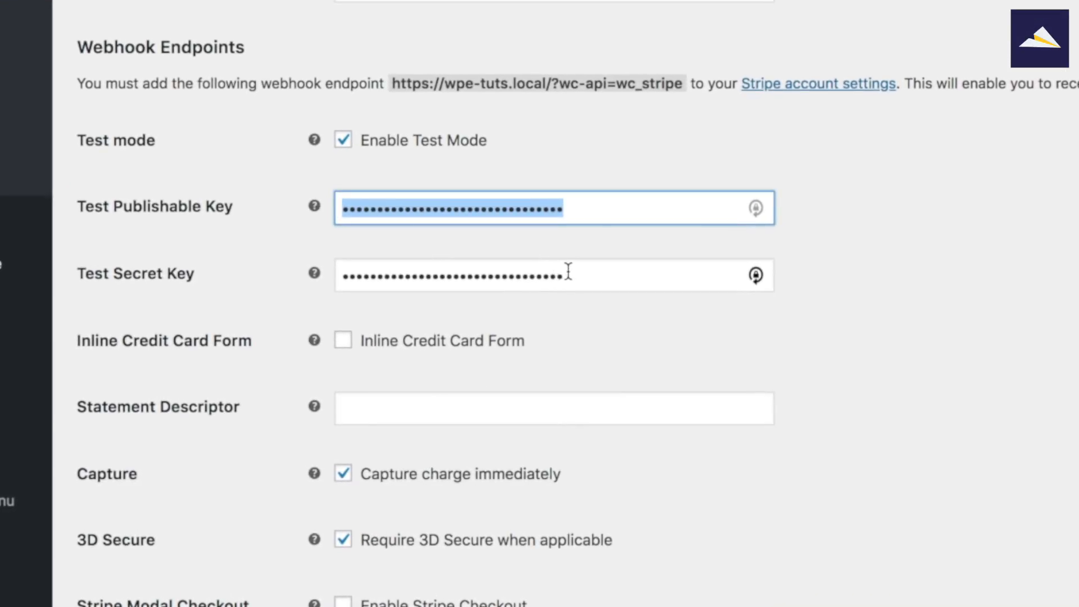
pyautogui.moveTo(434, 275); pyautogui.dragTo(331, 273)
pyautogui.click(876, 167)
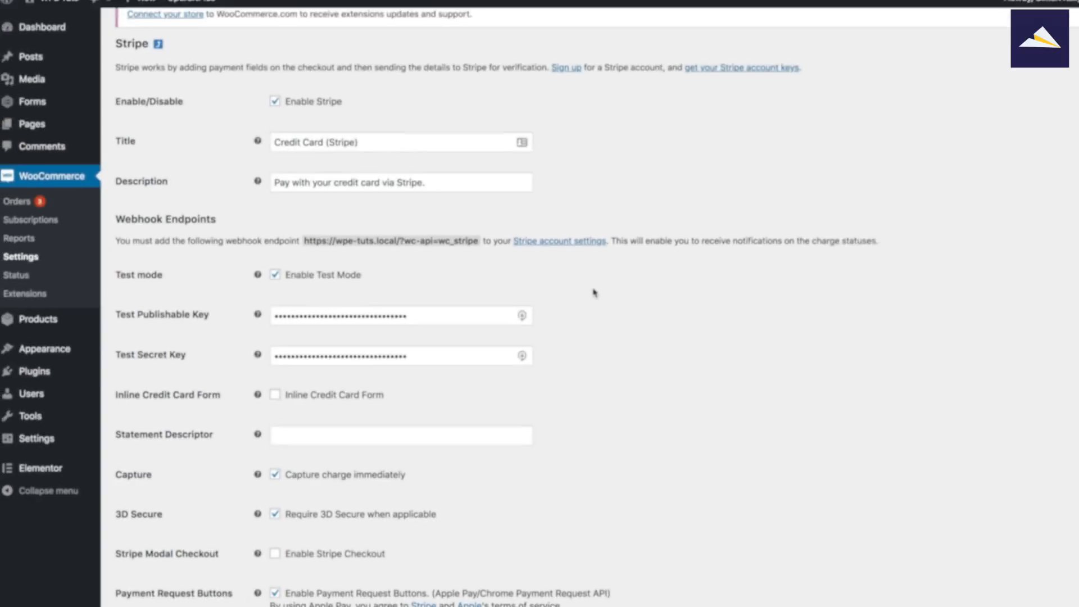
pyautogui.scroll(-5, 581, 298)
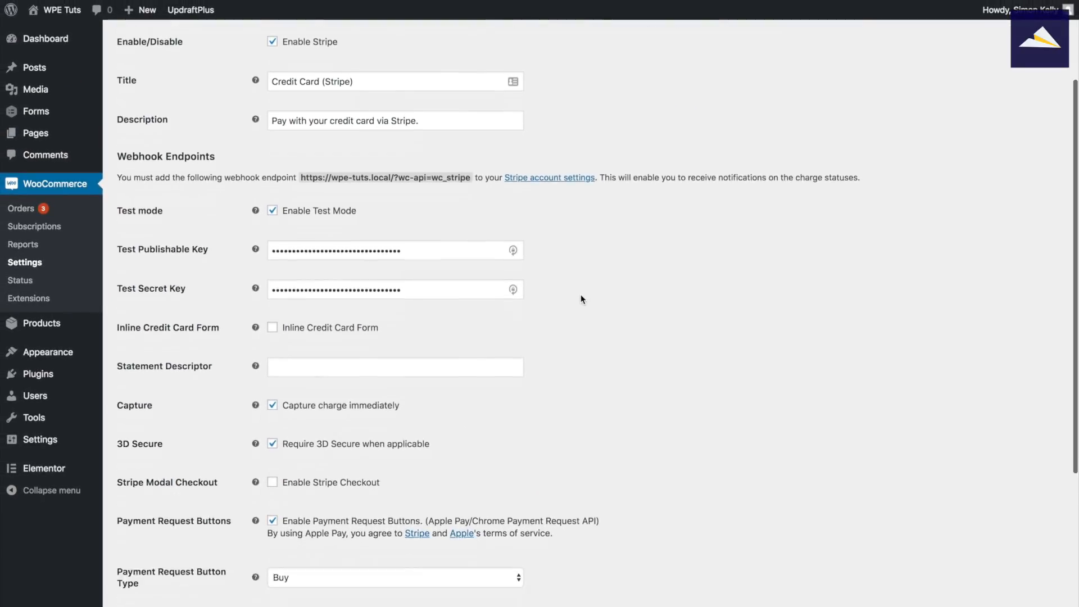
pyautogui.scroll(-2, 582, 298)
pyautogui.click(151, 559)
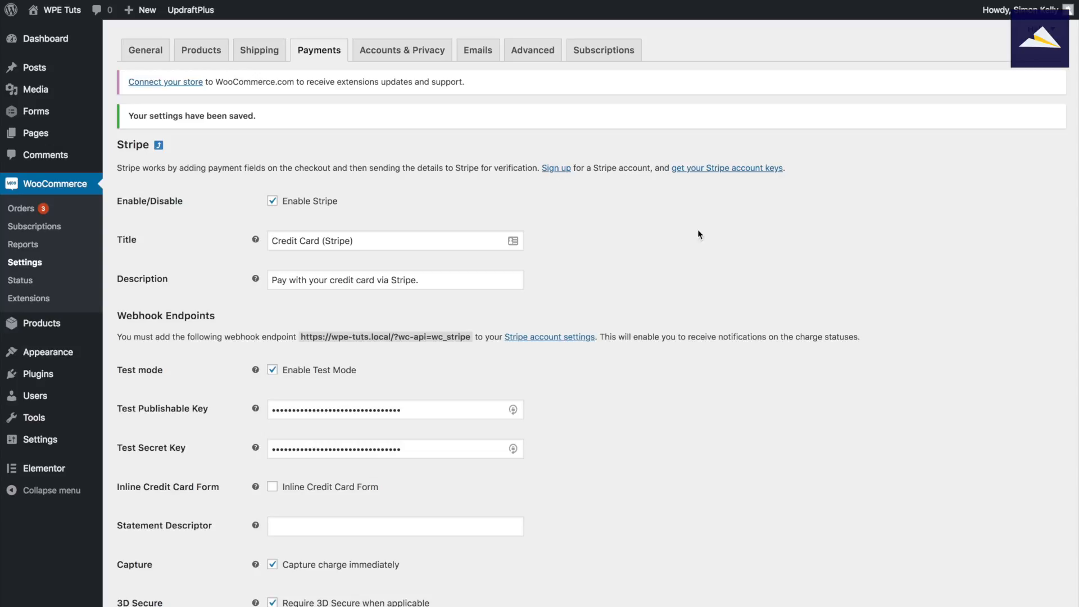
# Create a new WooCommerce product named "Website Care Plan - Premium".
pyautogui.scroll(-1, 589, 264)
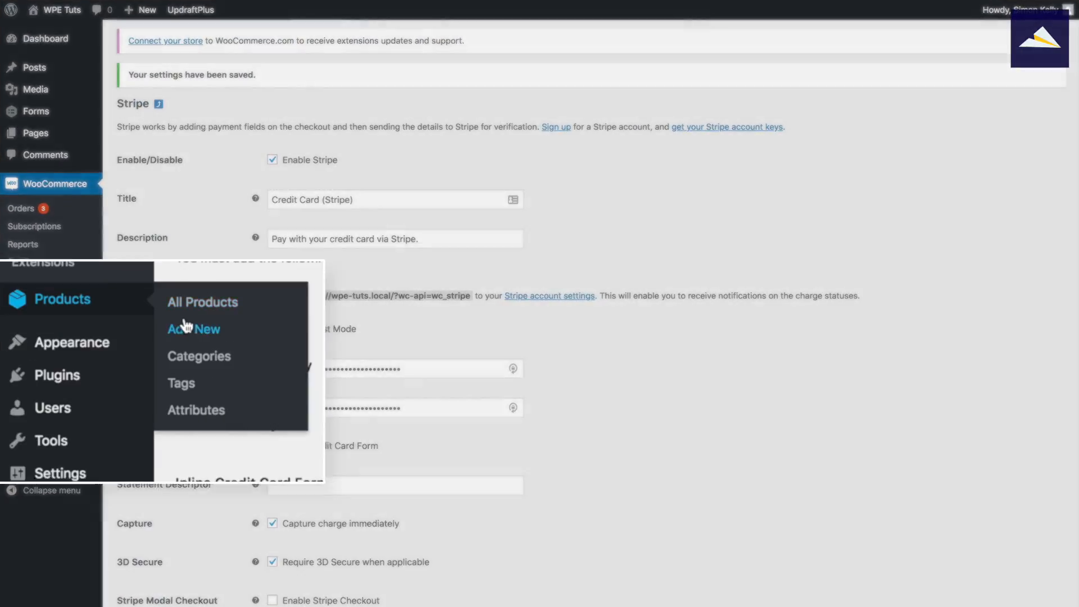
pyautogui.click(186, 326)
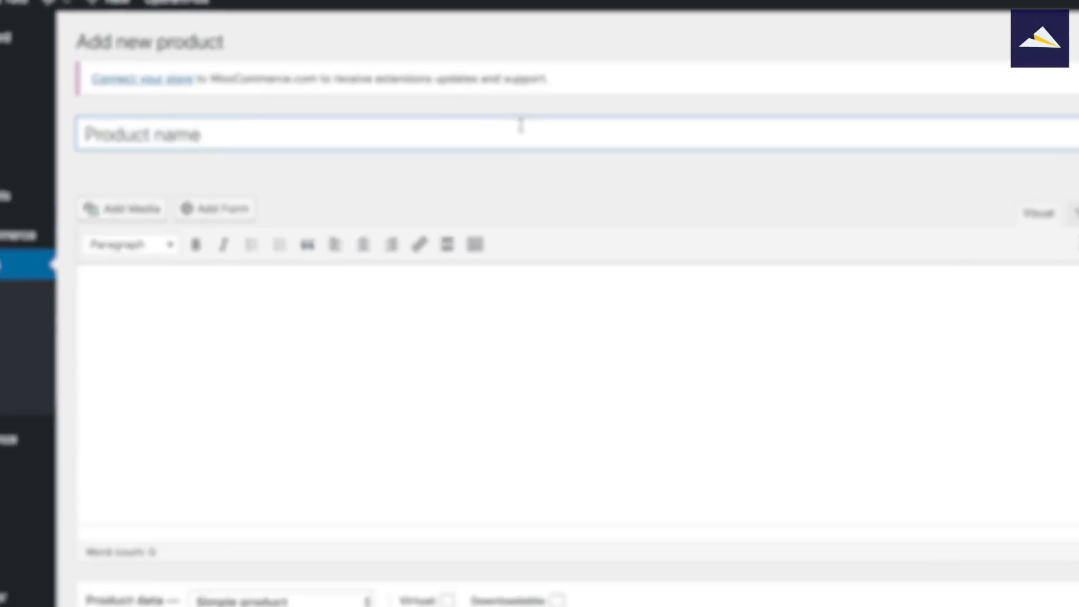
pyautogui.write('Website ')
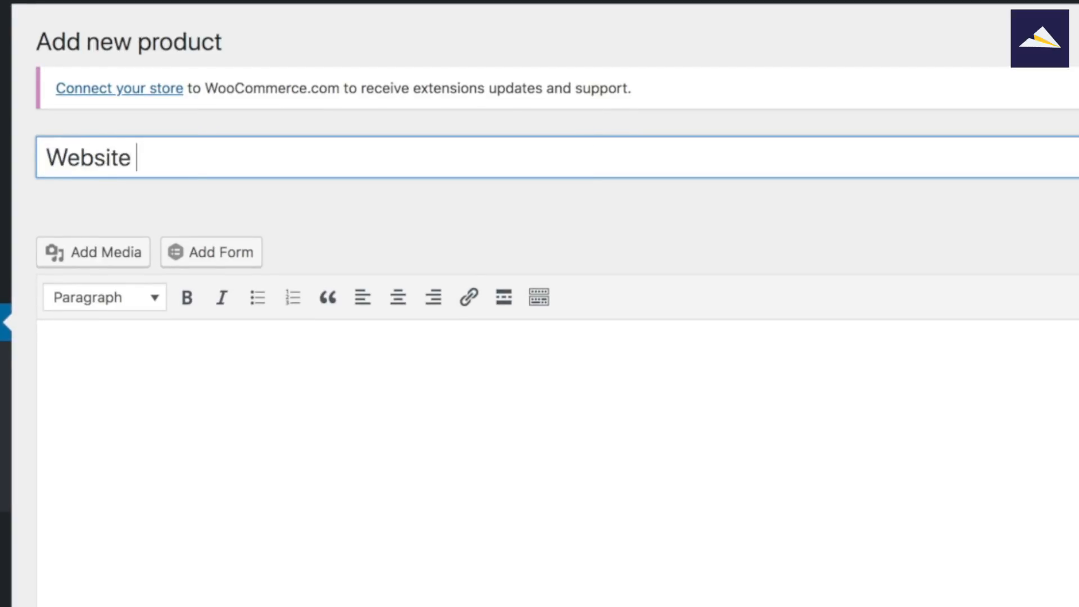
pyautogui.write('Care Plan -')
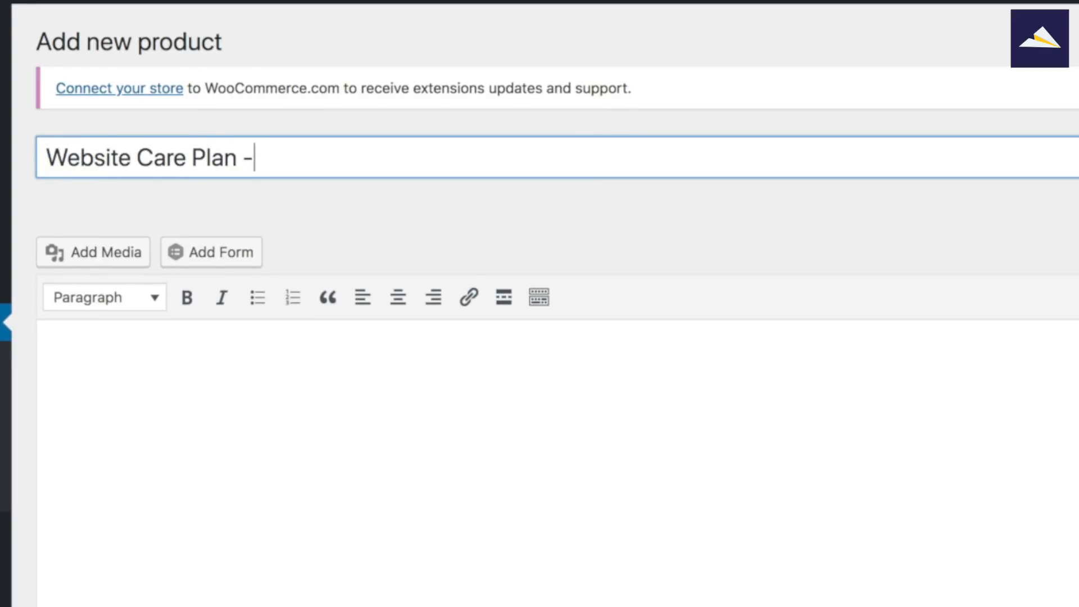
pyautogui.write(' Premium')
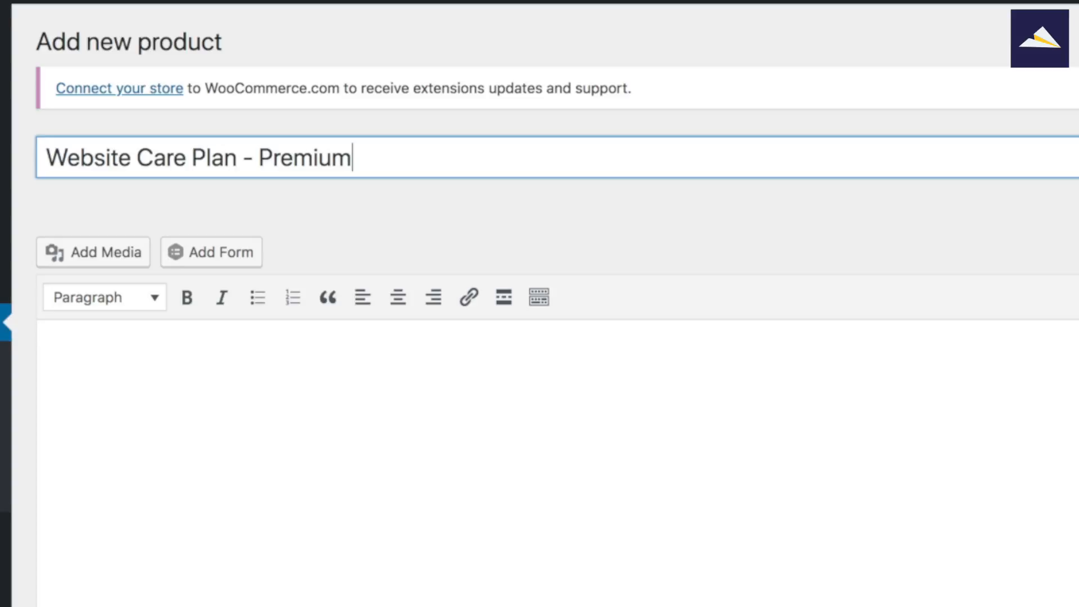
# Assign the new product to the Website Care Plans category.
pyautogui.scroll(-1, 752, 254)
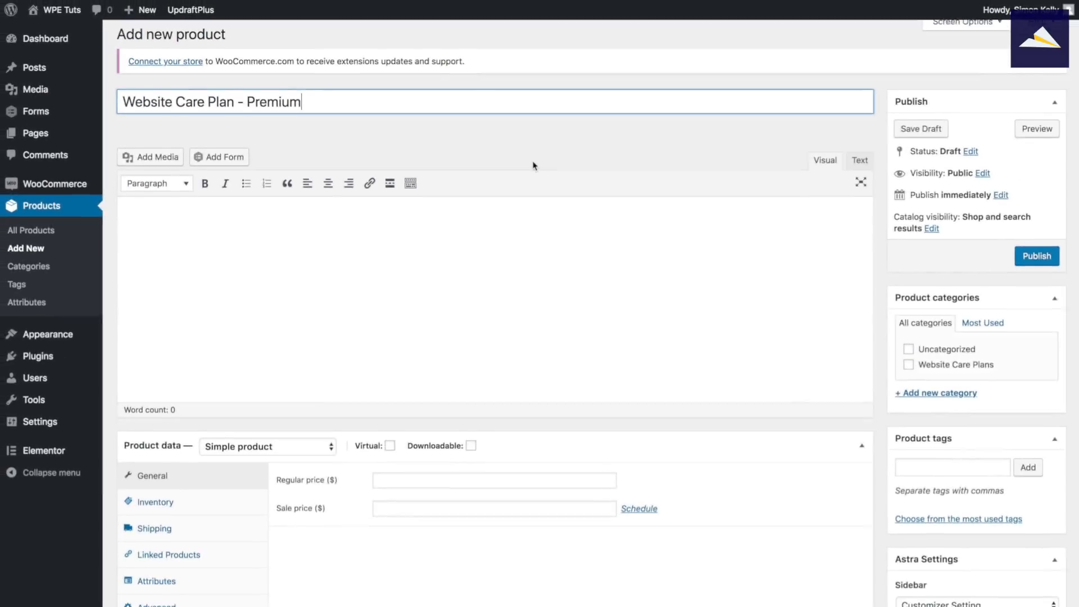
pyautogui.scroll(-2, 533, 165)
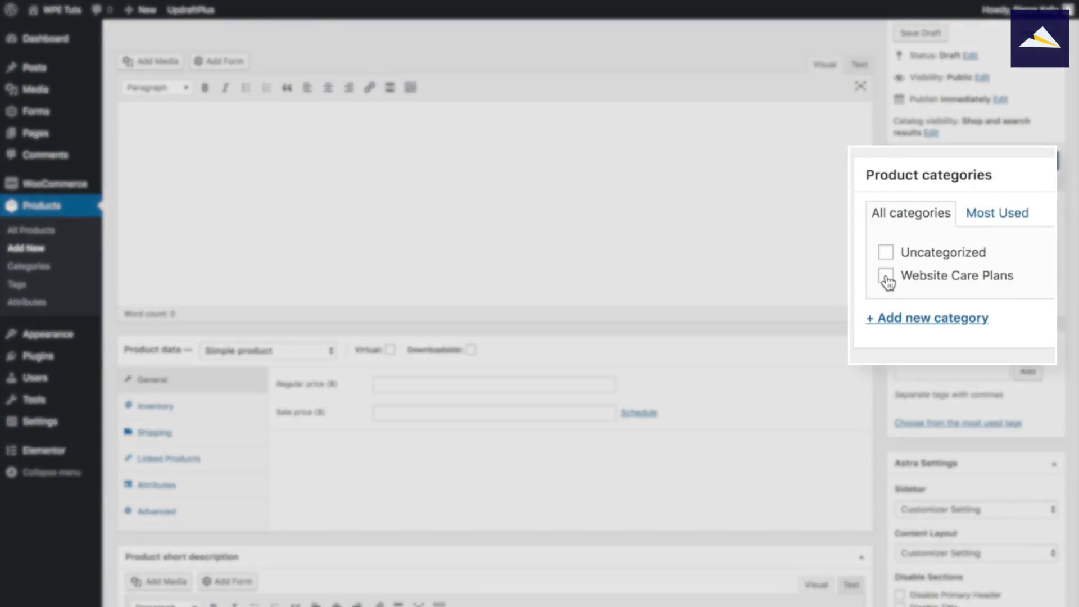
pyautogui.click(887, 279)
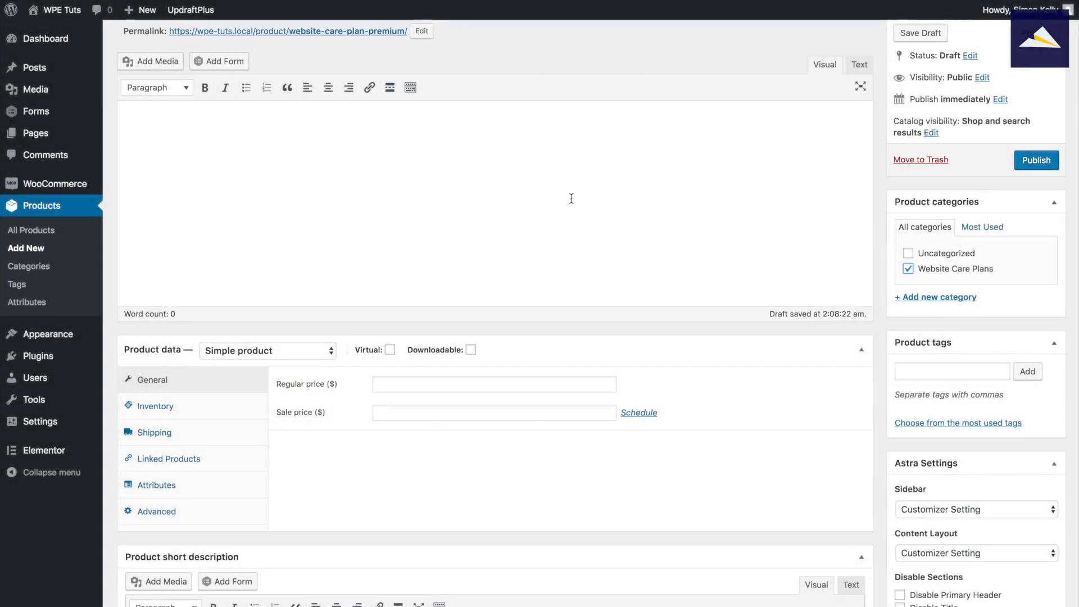
# Set the product type to Simple subscription and mark the product as virtual.
pyautogui.scroll(-2, 477, 178)
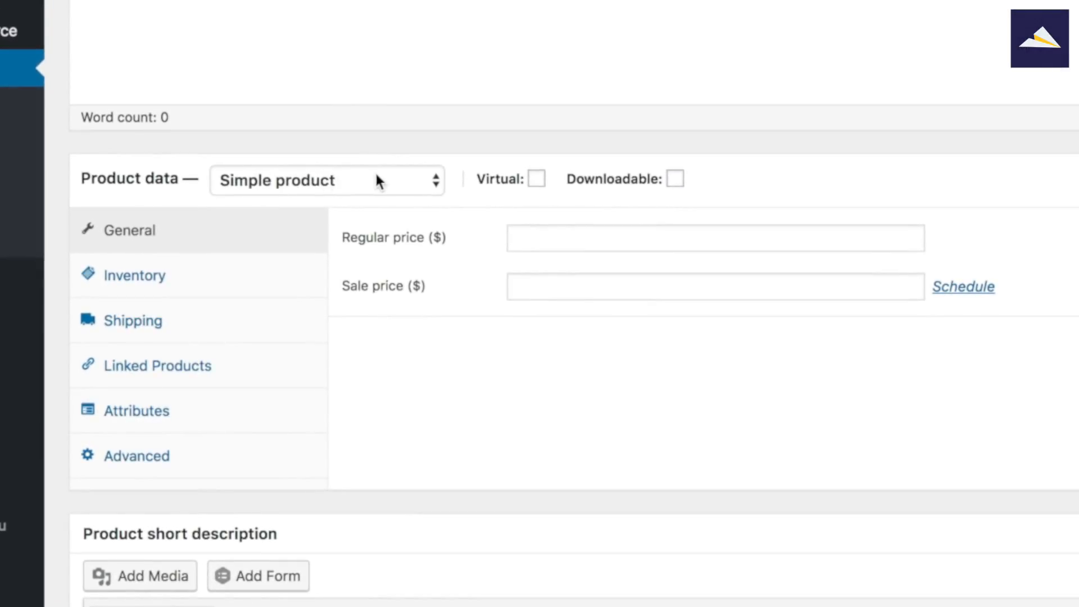
pyautogui.click(298, 270)
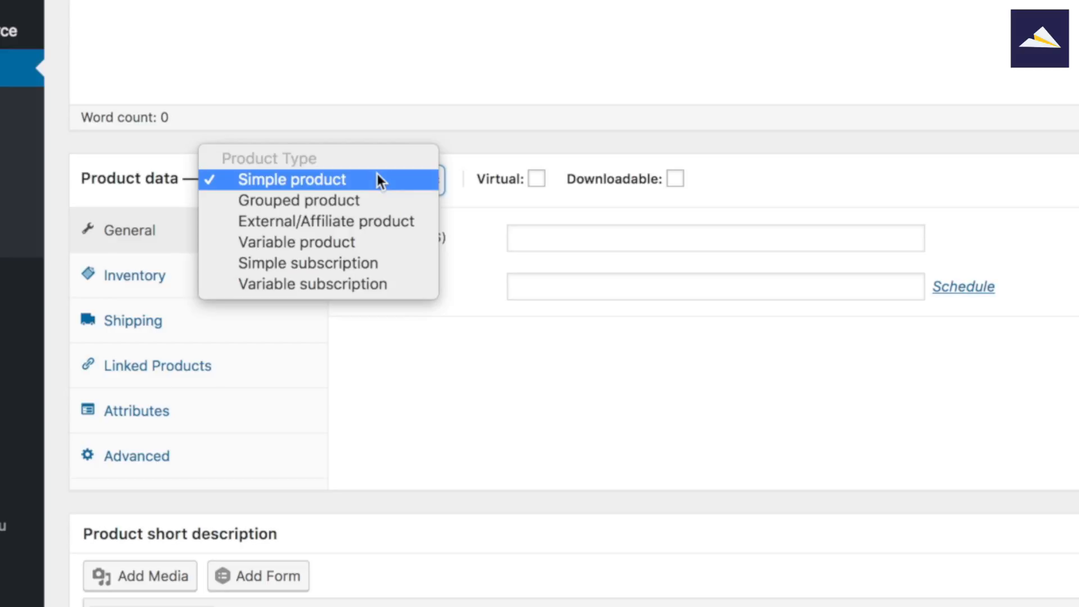
pyautogui.click(295, 264)
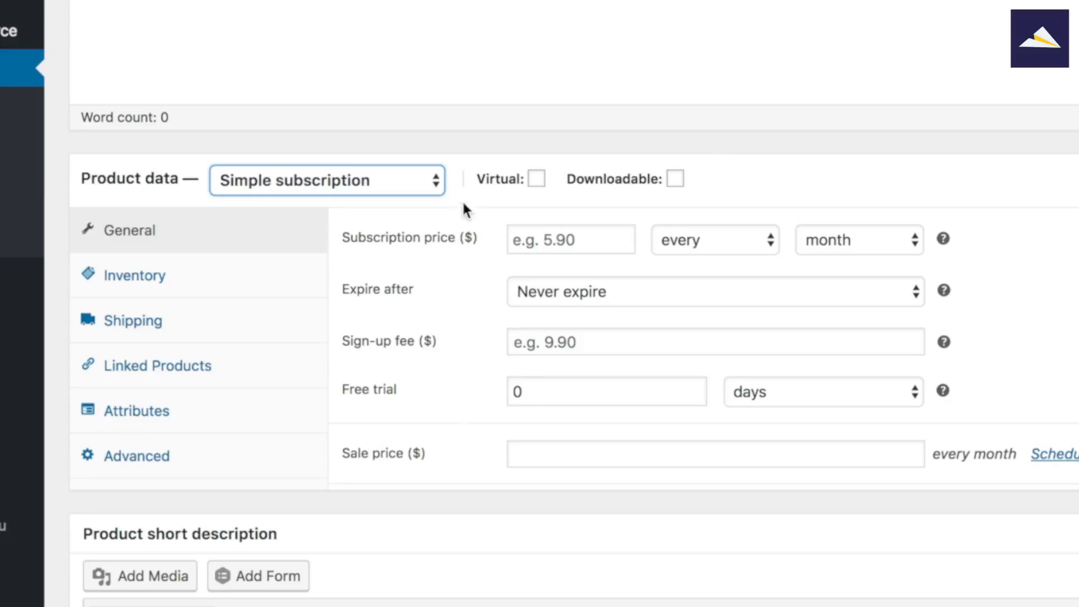
pyautogui.click(536, 179)
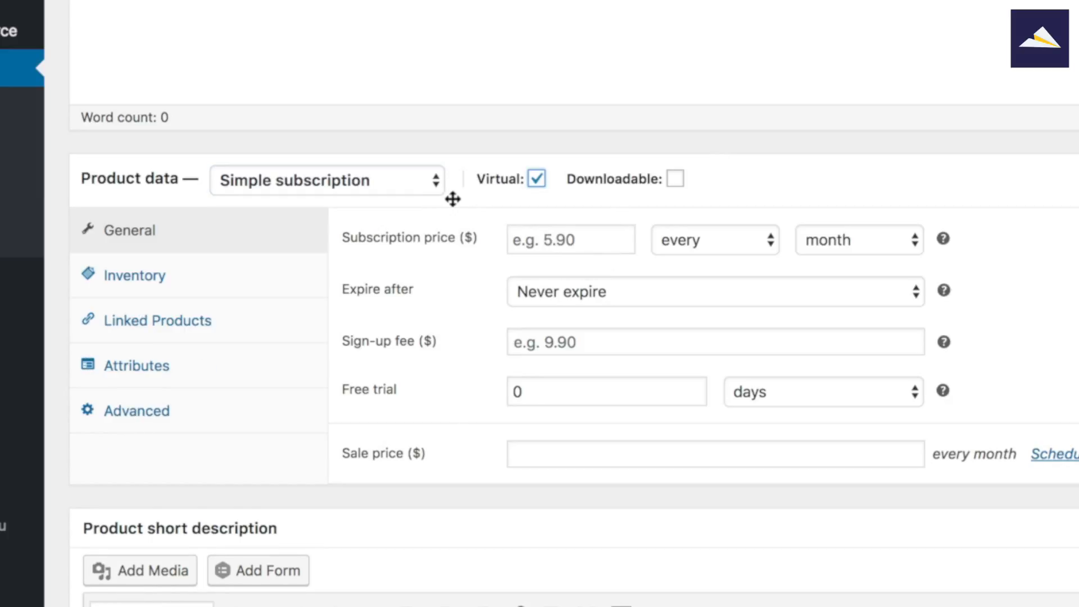
# Set the subscription price to $299 every month.
pyautogui.click(568, 240)
pyautogui.write('299')
pyautogui.click(699, 142)
# Fill the product short description with lines on monthly monitoring, cancelling or changing plans anytime, and "Want to compare options? See all plans here »".
pyautogui.scroll(-6, 734, 150)
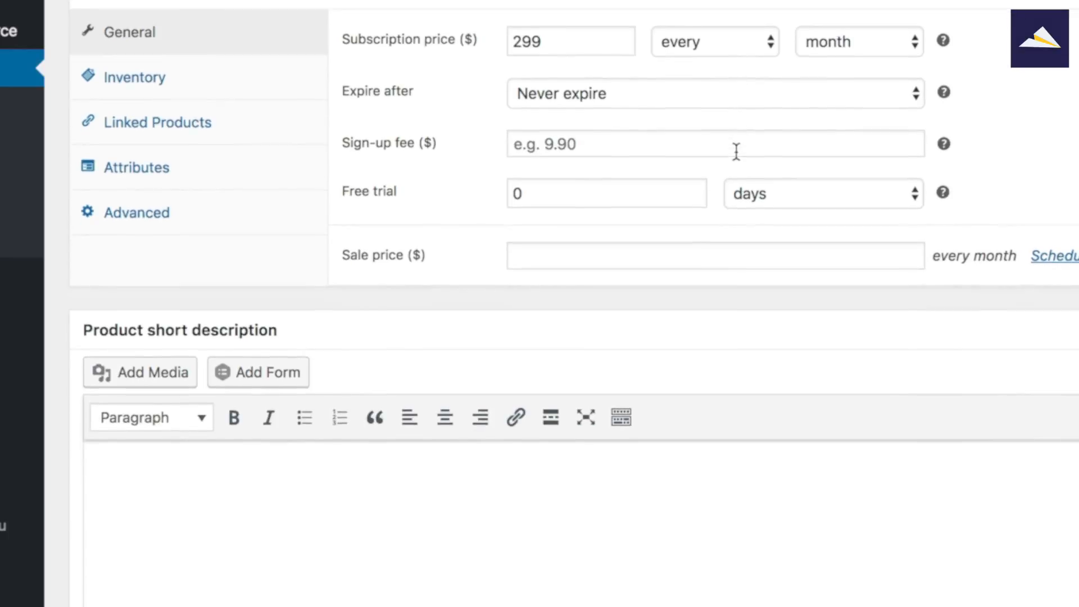
pyautogui.click(680, 359)
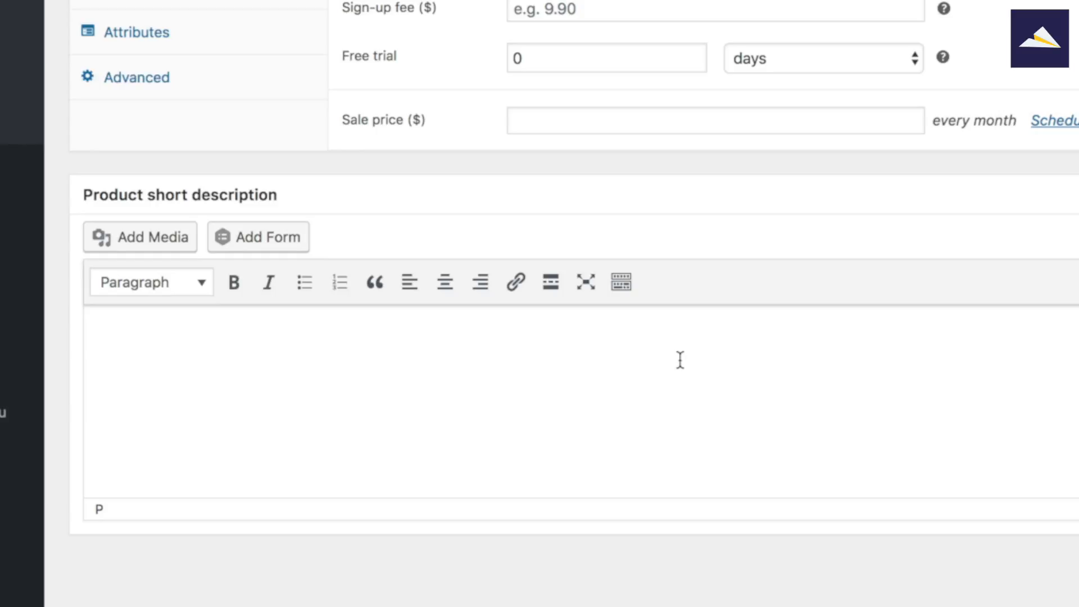
pyautogui.write('With our Care Plans, every website is monitored monthly by our trained eye and expertise. Month-to-month plans can be cancelled, upgraded or downgraded at any time. Want to compare options? See all plans here »')
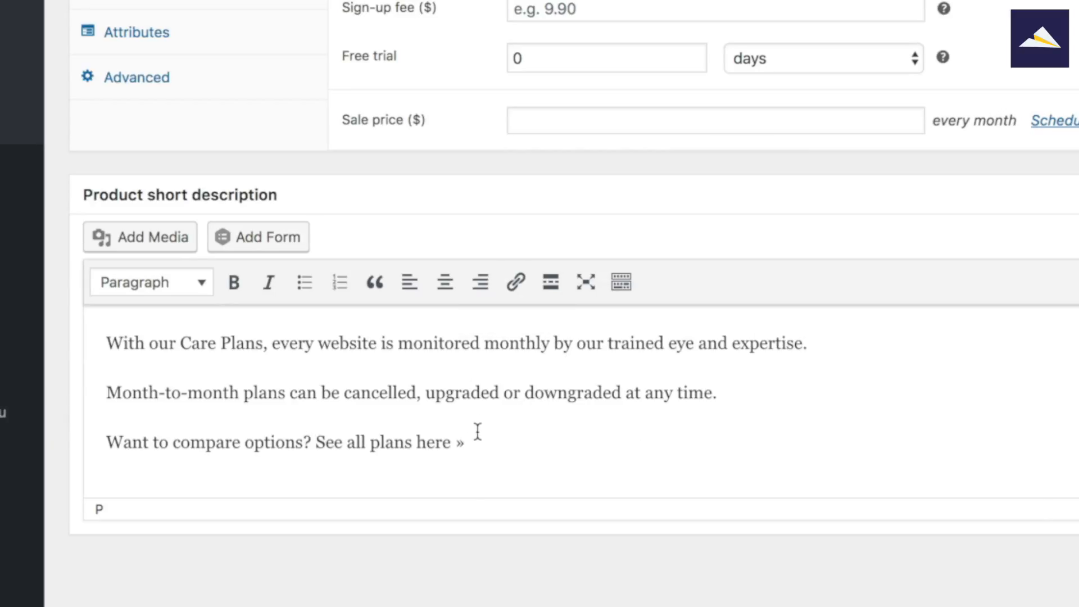
# Link the short description's "Want to compare options? See all plans here »" line to the Care Plans 1 page.
pyautogui.moveTo(463, 441); pyautogui.dragTo(103, 440)
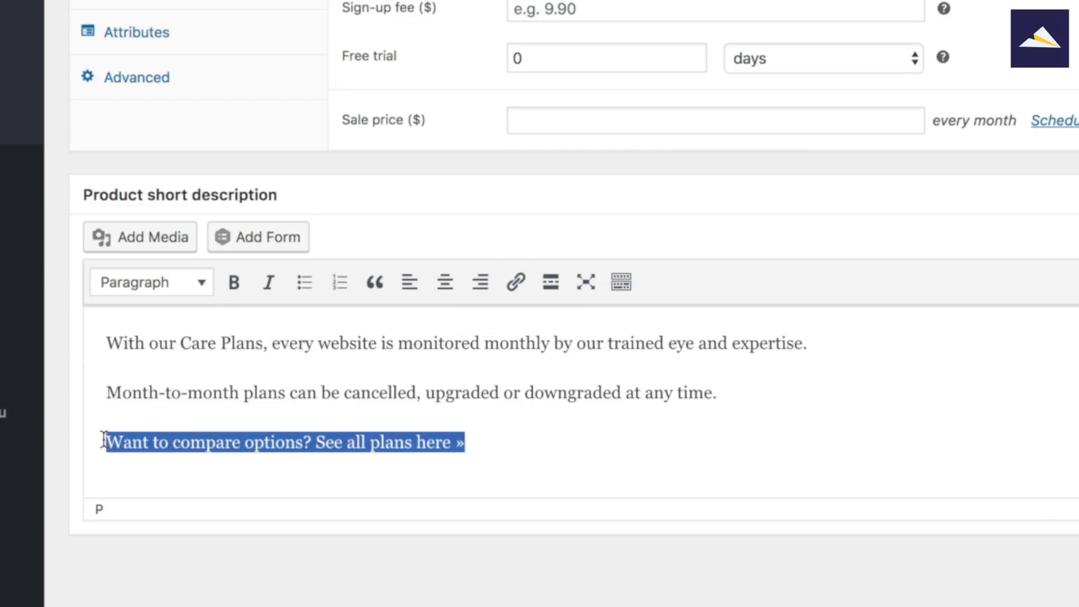
pyautogui.click(515, 282)
pyautogui.write('care ')
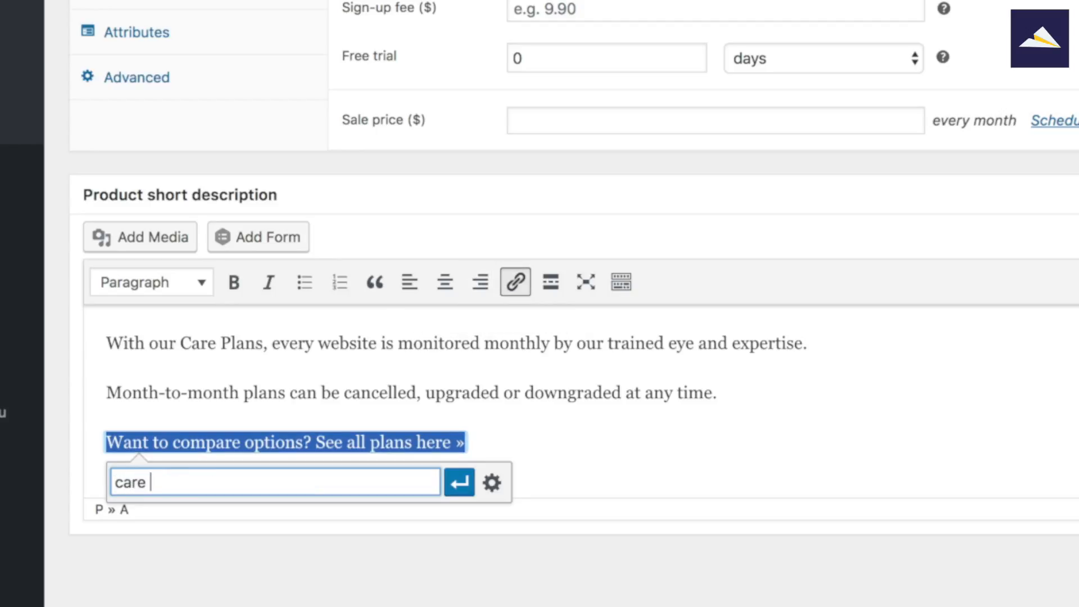
pyautogui.write('plan')
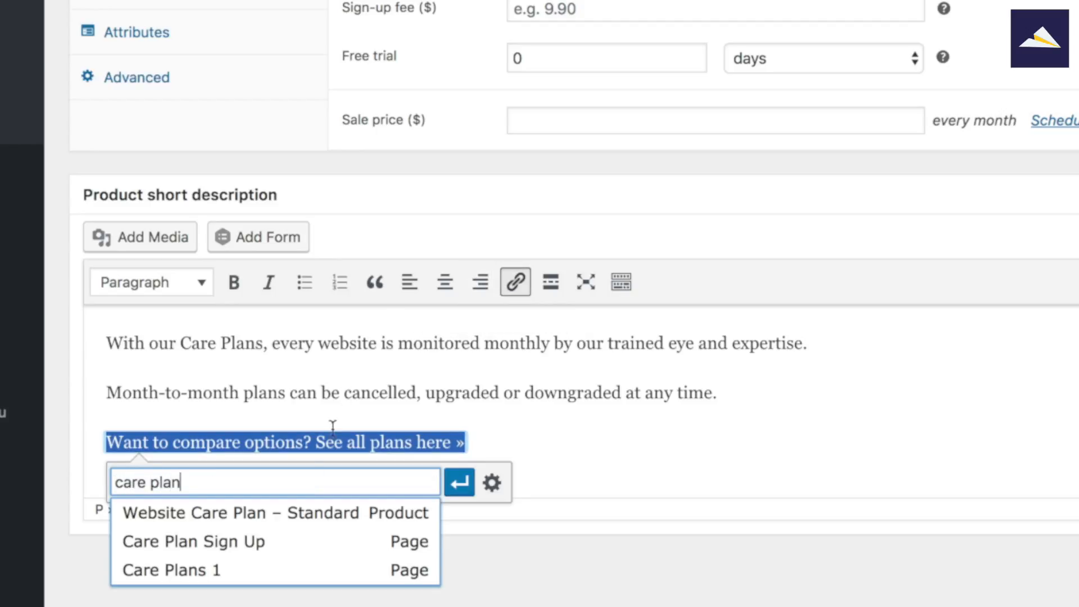
pyautogui.click(225, 569)
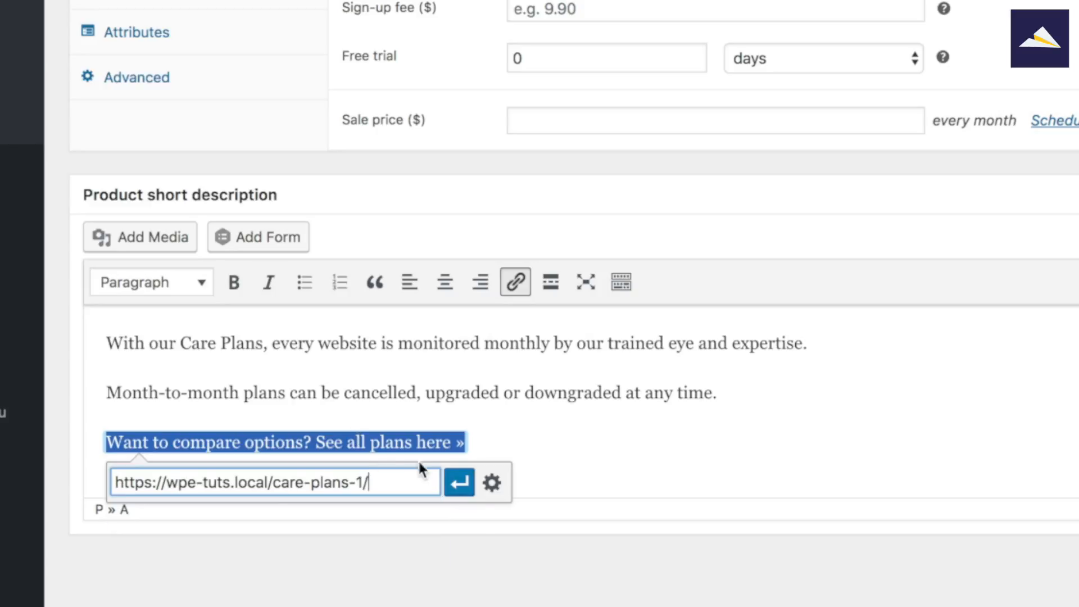
pyautogui.click(459, 482)
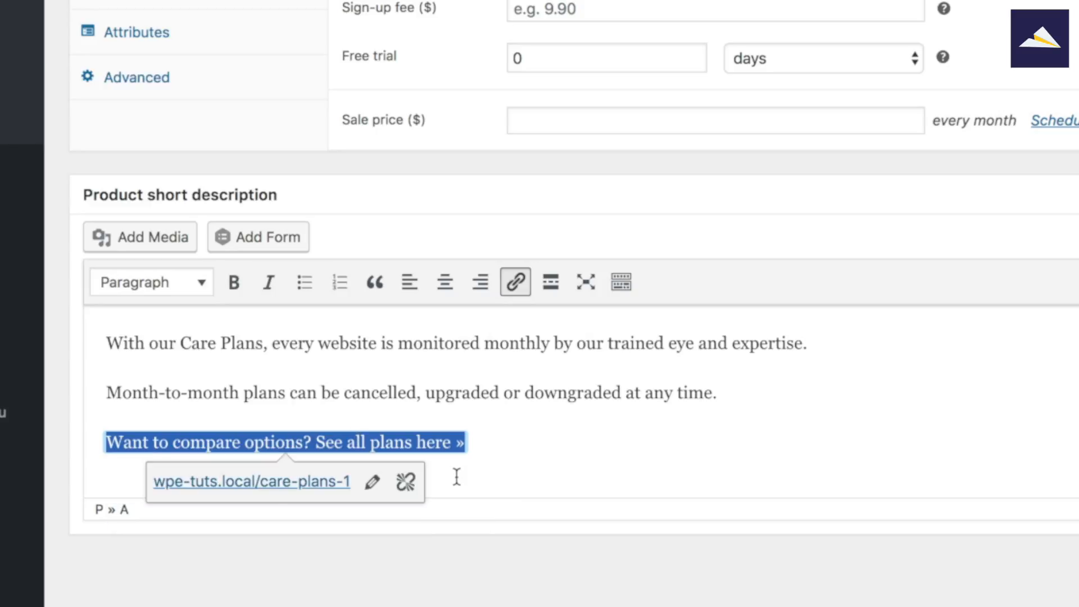
pyautogui.click(741, 402)
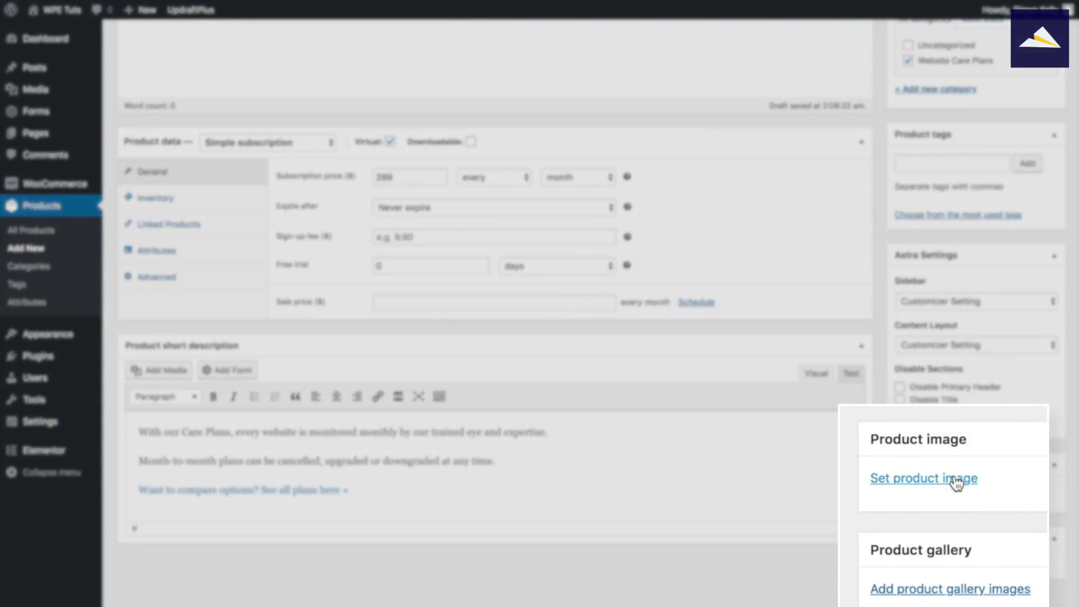
# Set the product image to the photo of hands typing on a laptop from the media library.
pyautogui.click(955, 482)
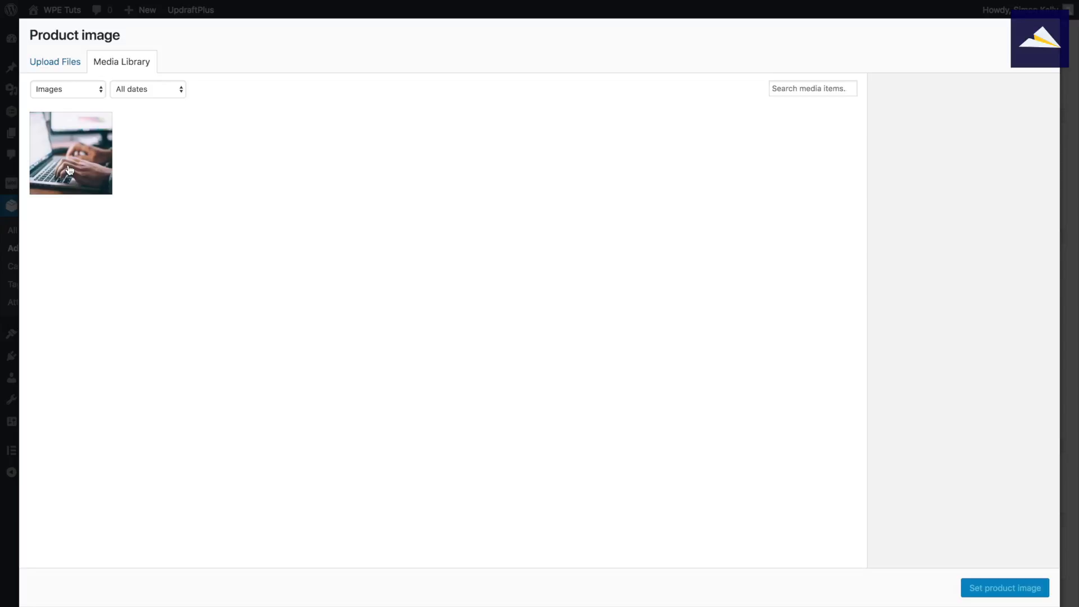
pyautogui.click(69, 170)
pyautogui.click(1004, 590)
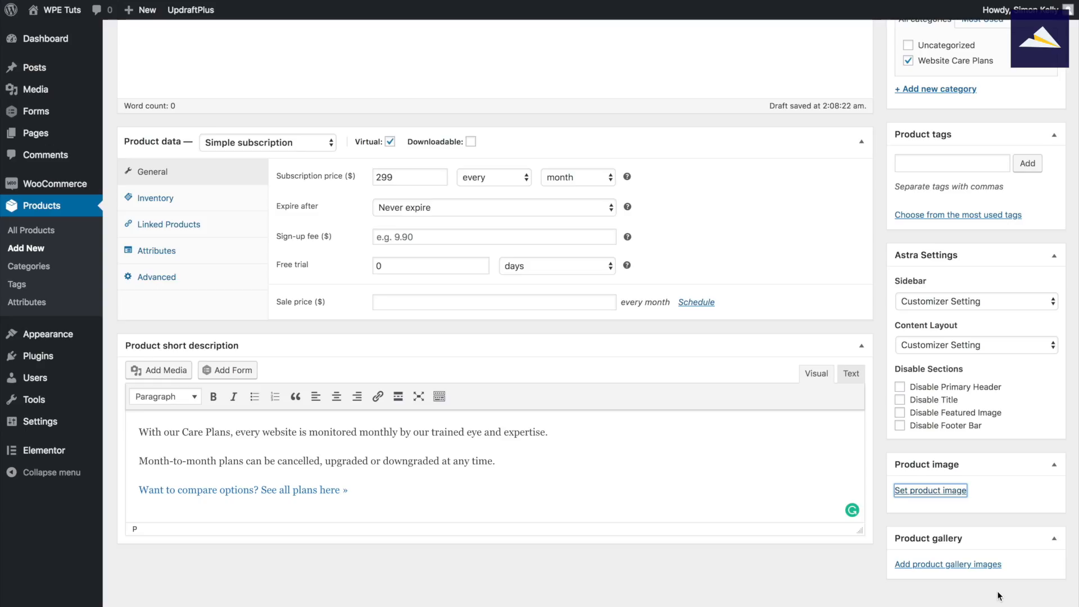
pyautogui.scroll(1, 880, 326)
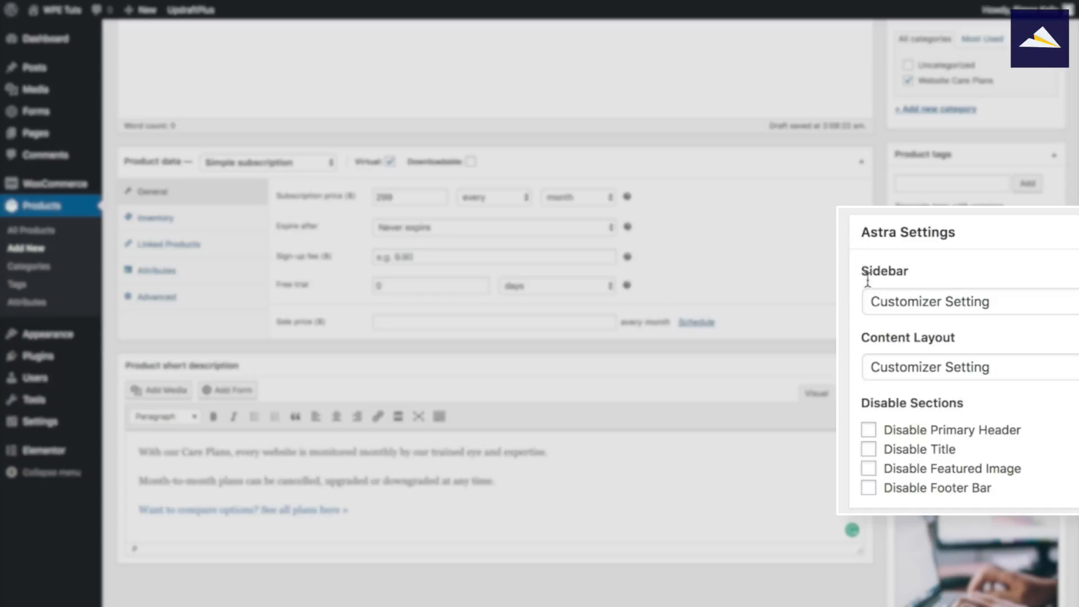
# Set the product's Astra sidebar option to No Sidebar and publish the Website Care Plan - Premium product.
pyautogui.click(885, 303)
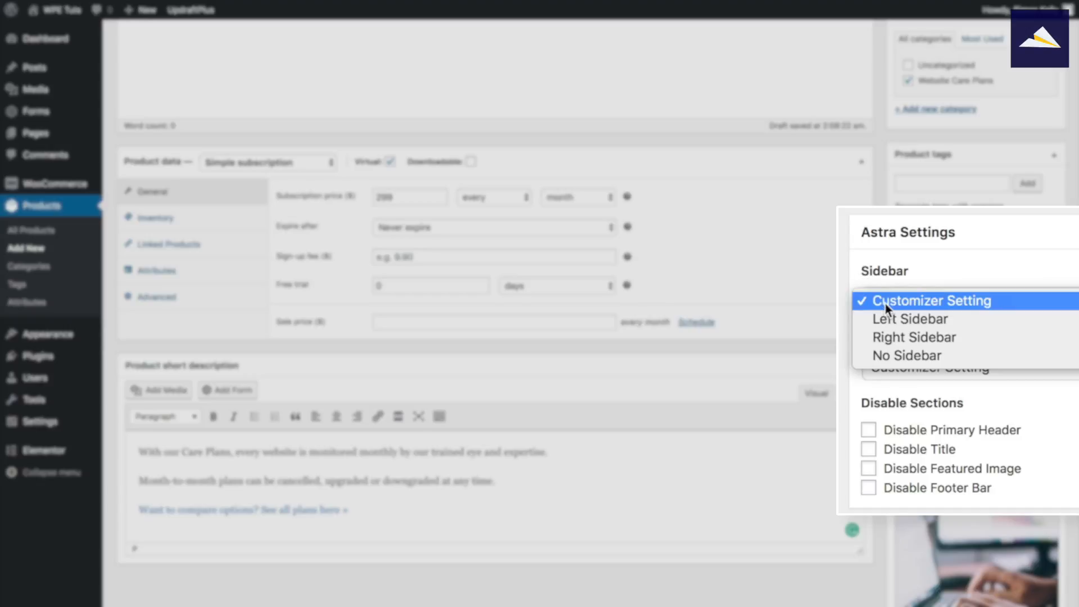
pyautogui.click(884, 356)
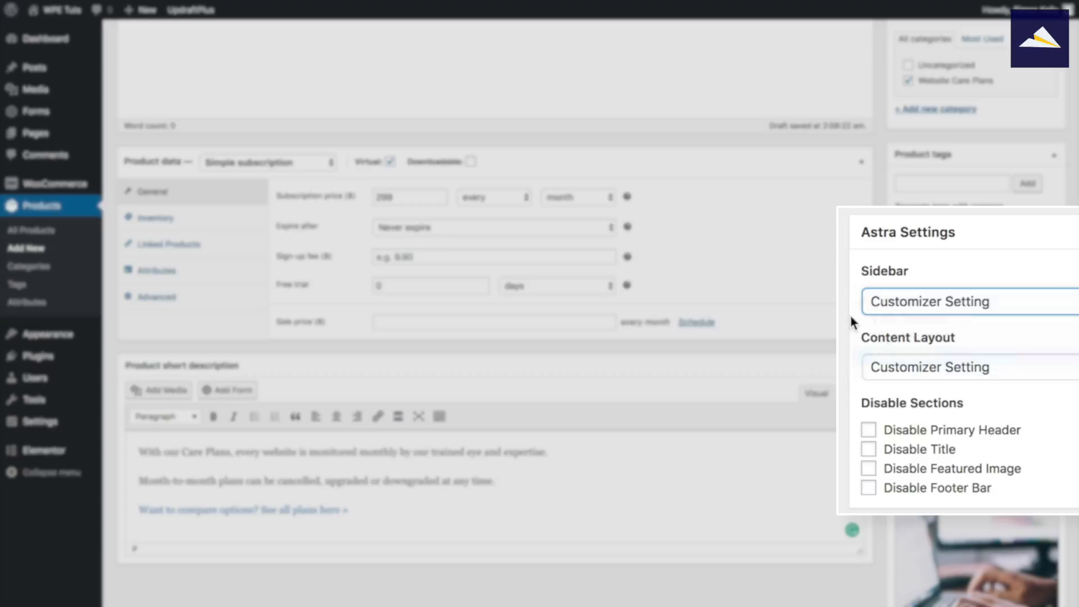
pyautogui.scroll(5, 875, 325)
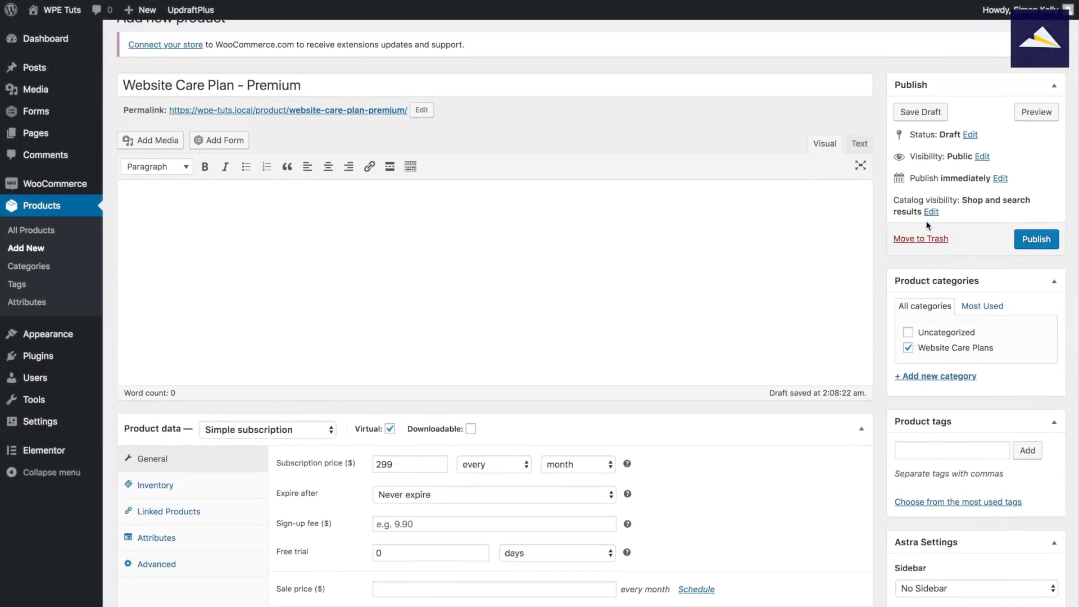
pyautogui.click(1036, 239)
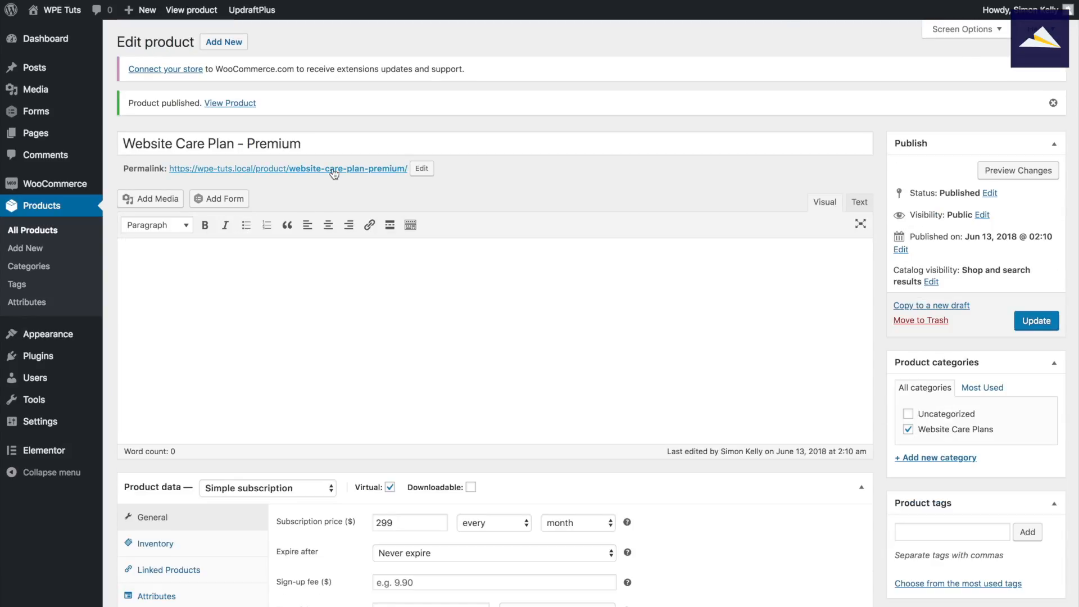
# View the published Premium product on the site, and open the Care Plans 1 page for editing in Elementor.
pyautogui.click(332, 168)
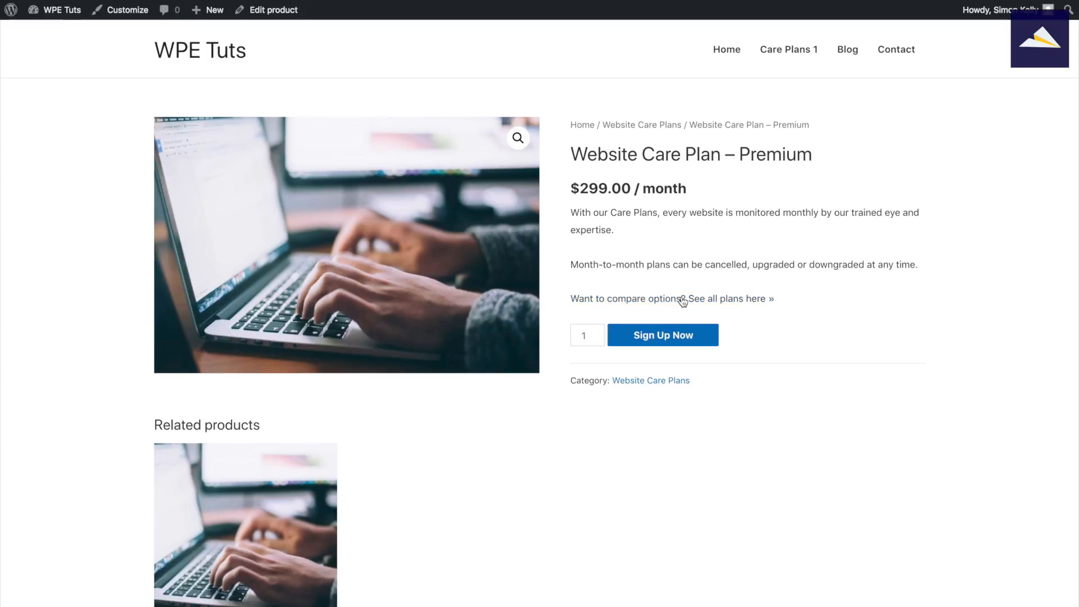
pyautogui.click(700, 335)
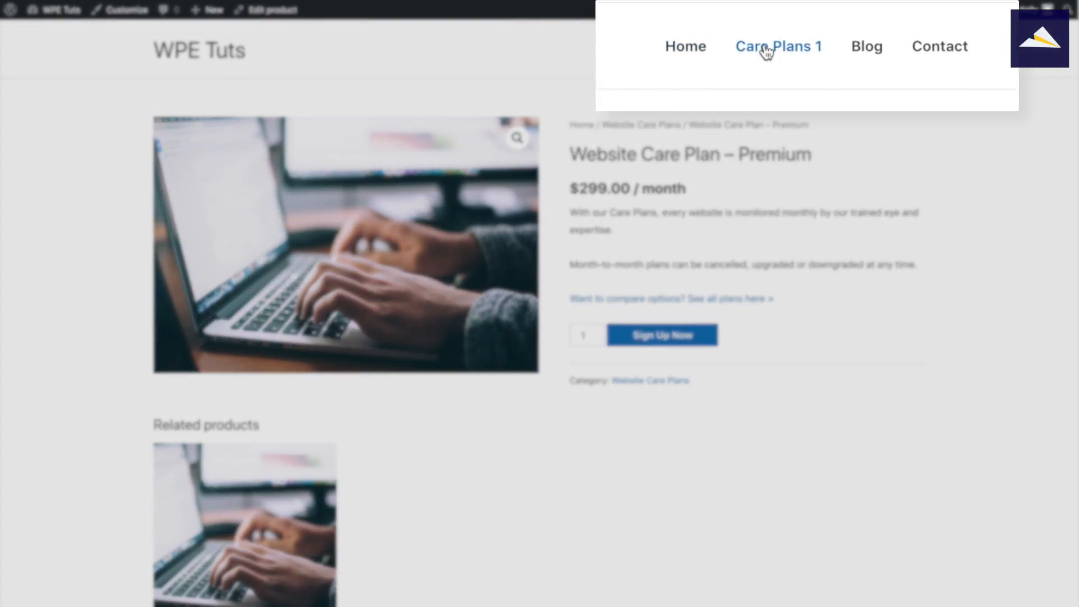
pyautogui.click(767, 51)
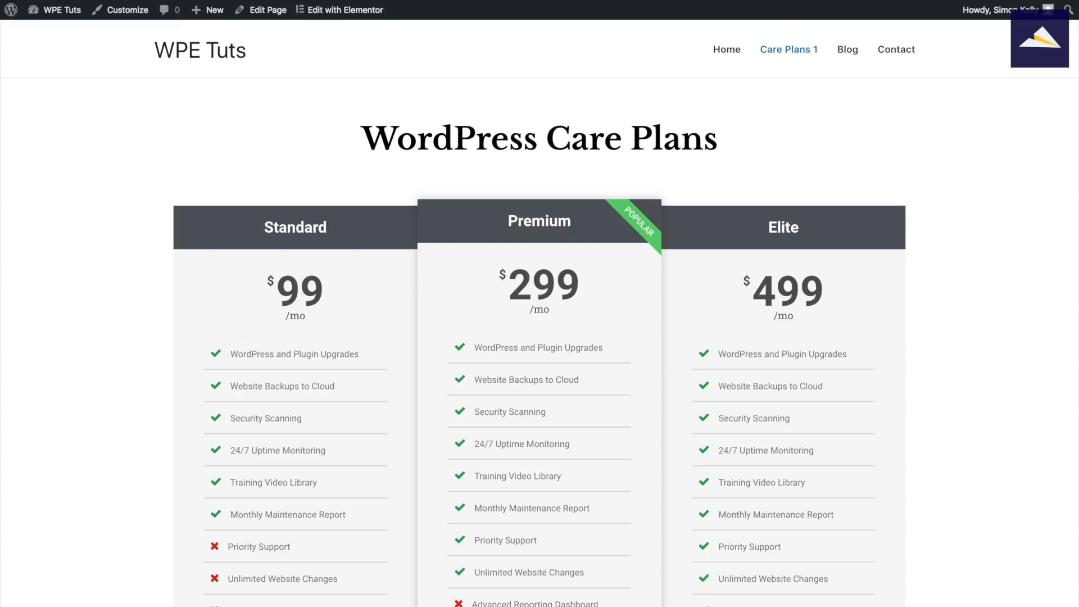
pyautogui.click(359, 11)
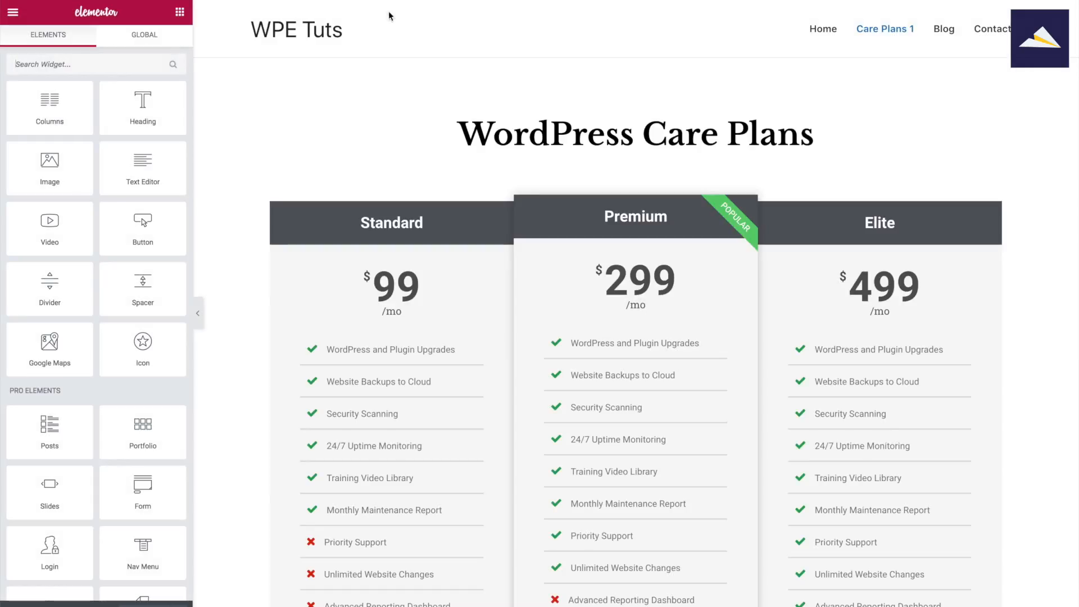
# Set the link of the Premium price table's Get Started button to /checkout/?add-to-cart=.
pyautogui.scroll(-5, 659, 236)
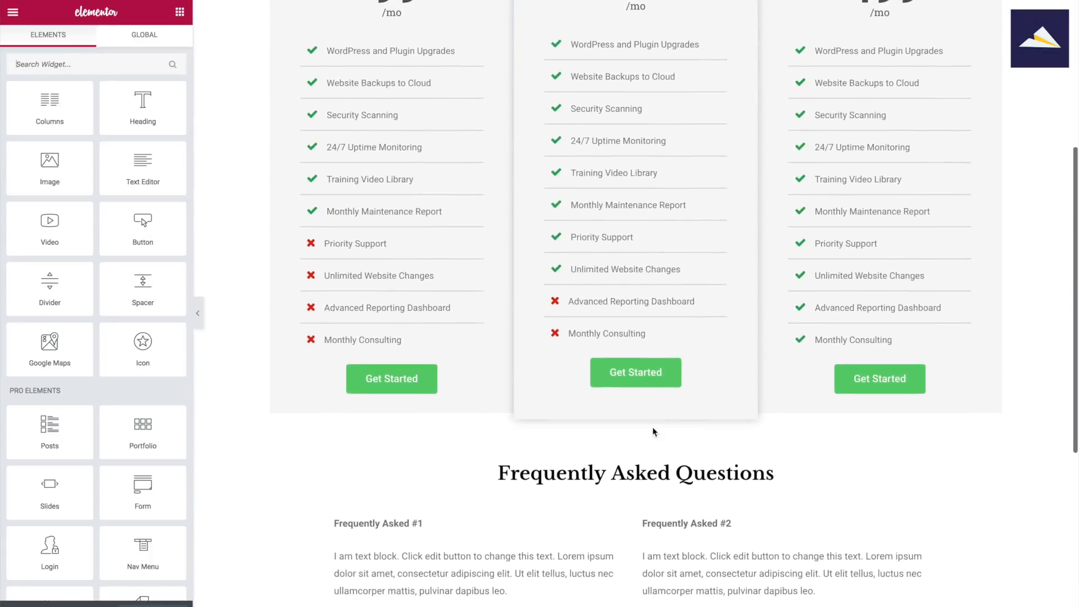
pyautogui.click(631, 360)
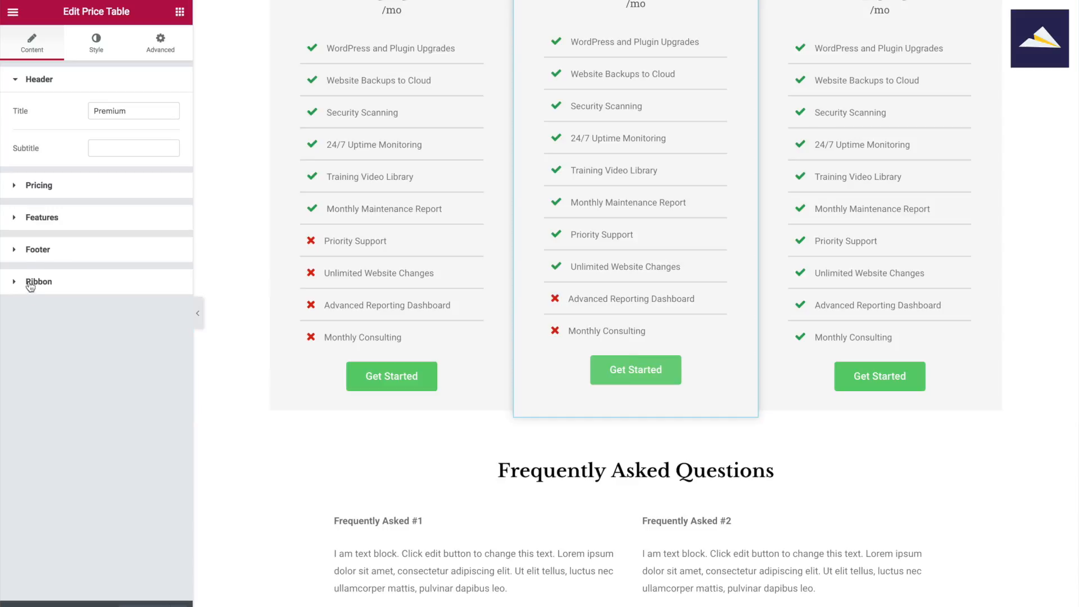
pyautogui.click(29, 248)
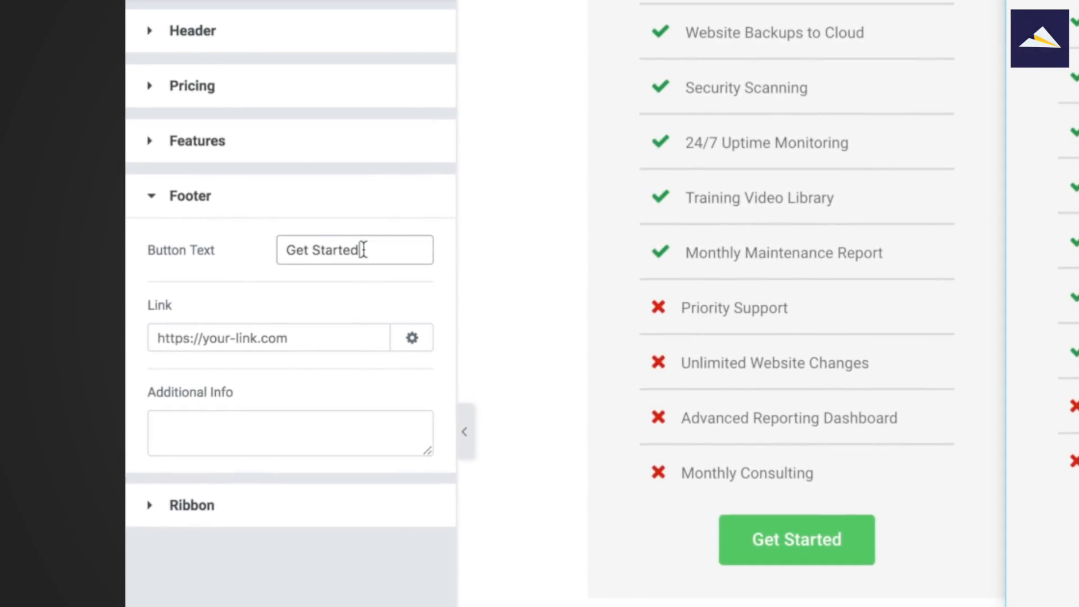
pyautogui.click(214, 342)
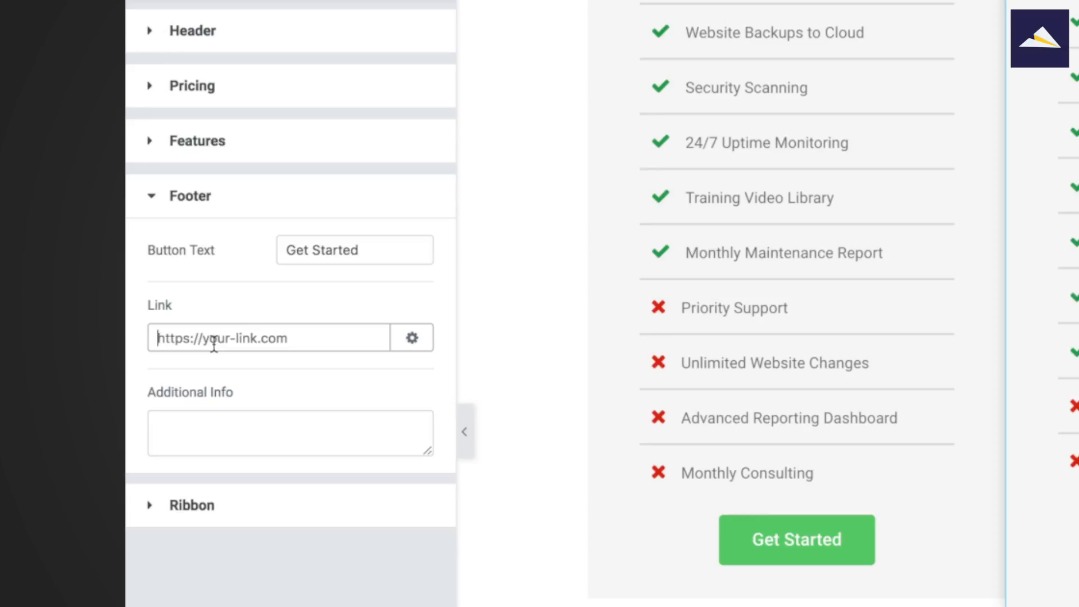
pyautogui.write('/checkout/?add-to-cart')
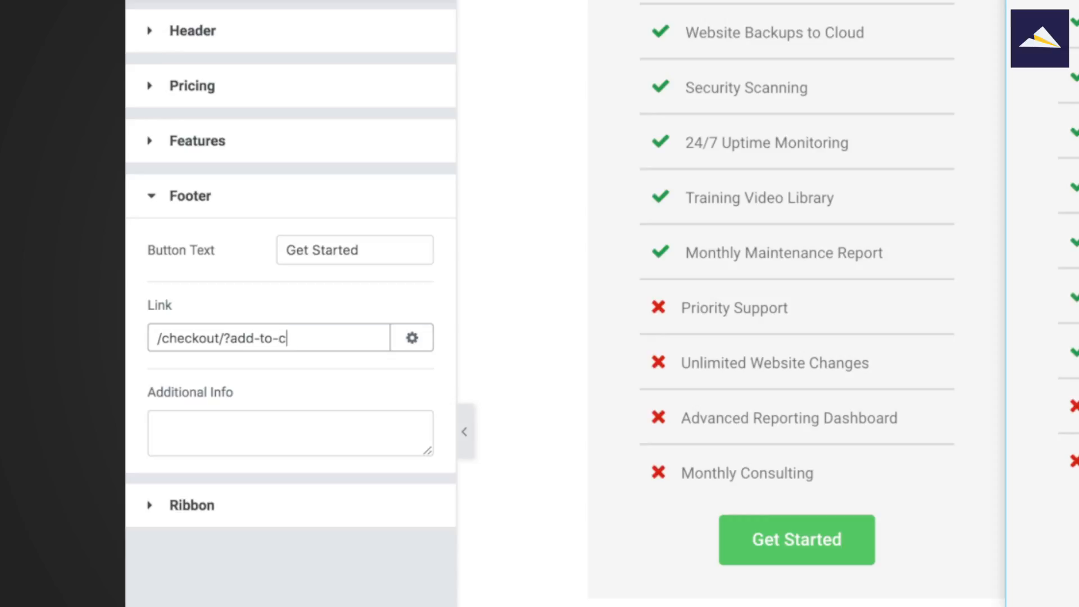
pyautogui.write('=')
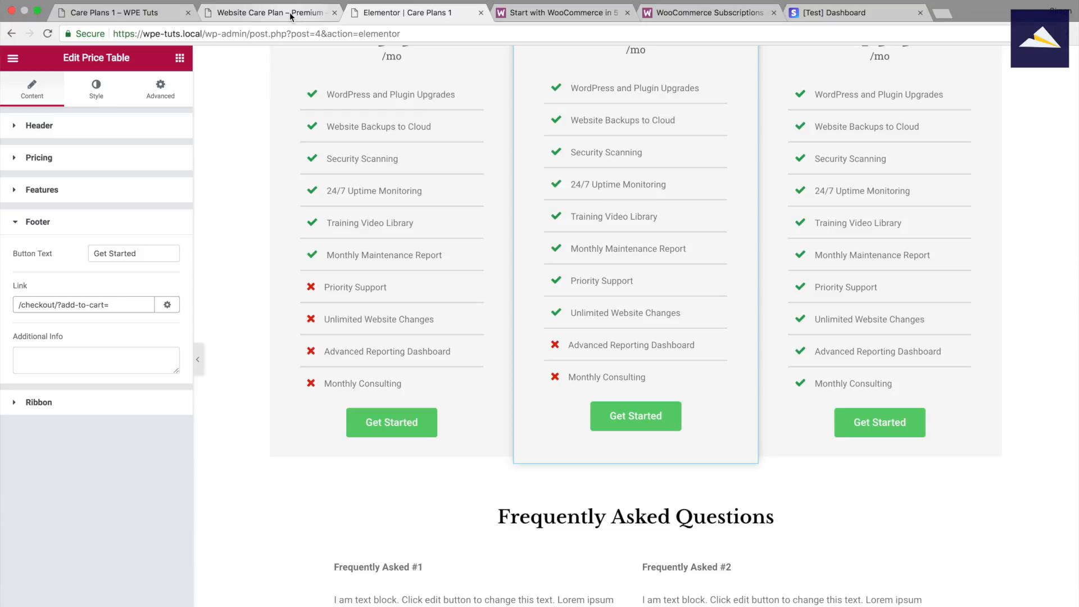
# Get the Premium product's post ID from its edit page address and append 87 to the Get Started button link.
pyautogui.click(290, 13)
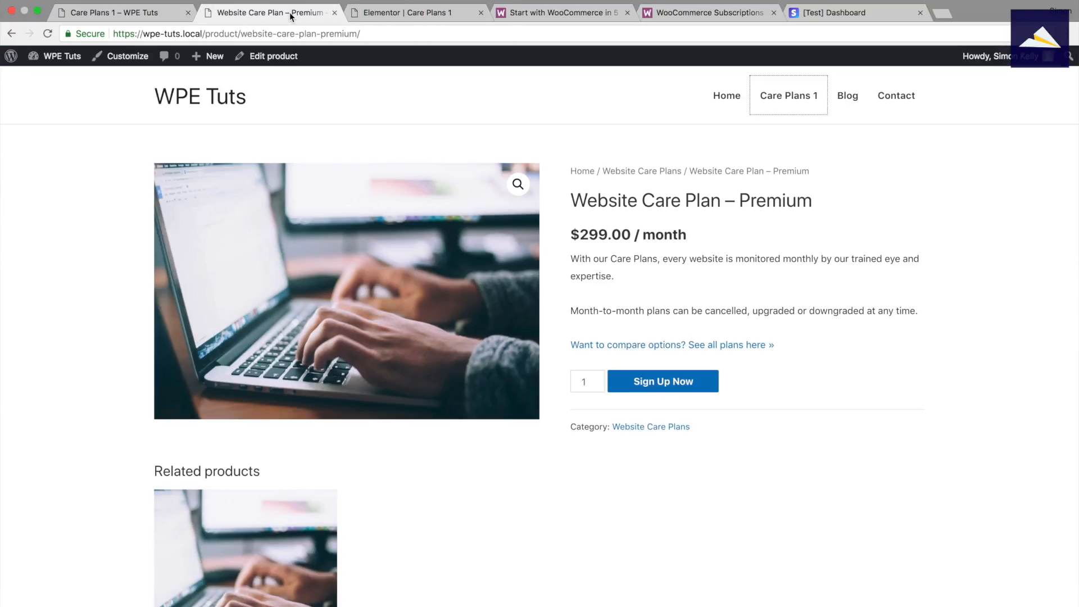
pyautogui.click(275, 56)
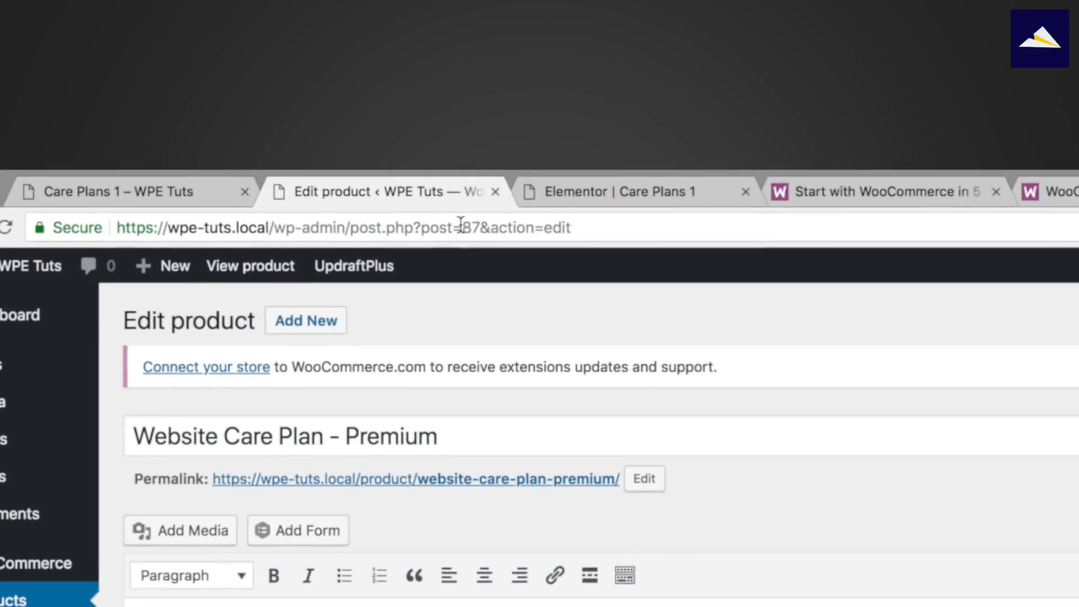
pyautogui.moveTo(462, 229); pyautogui.dragTo(478, 230)
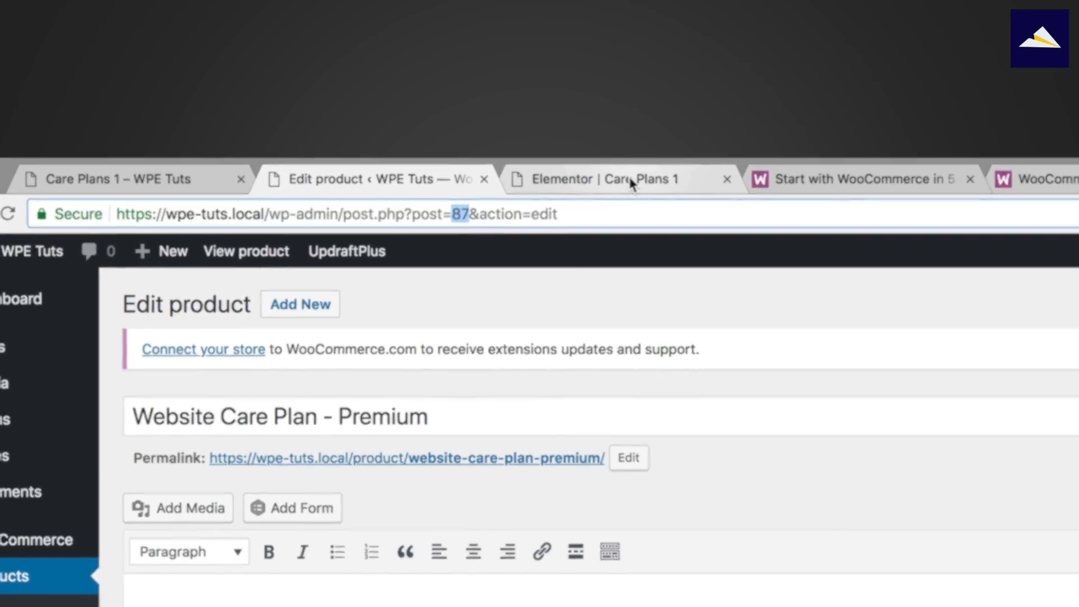
pyautogui.click(630, 180)
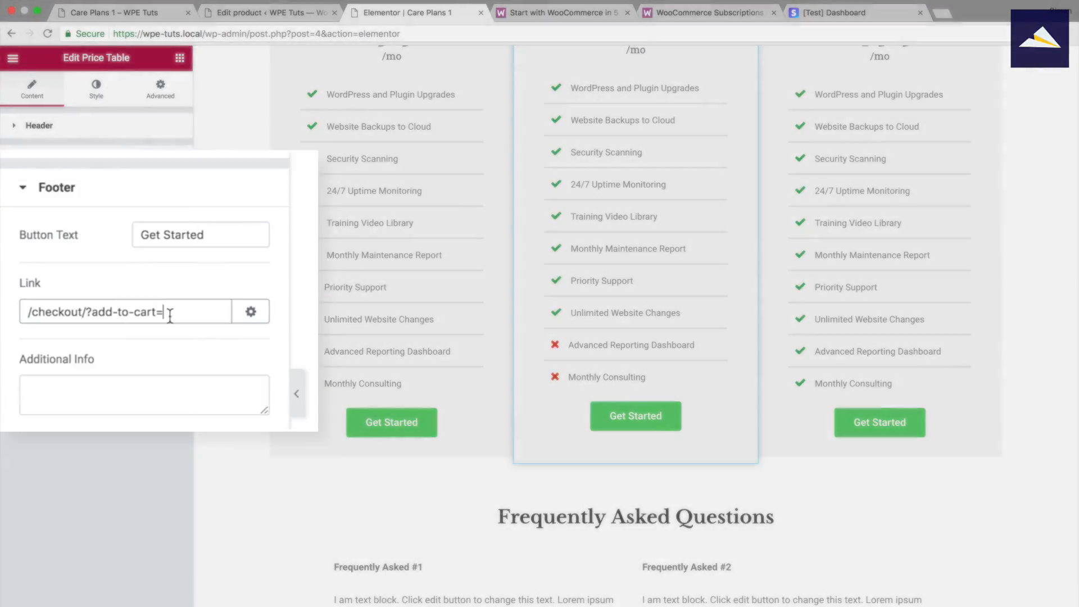
pyautogui.write('87')
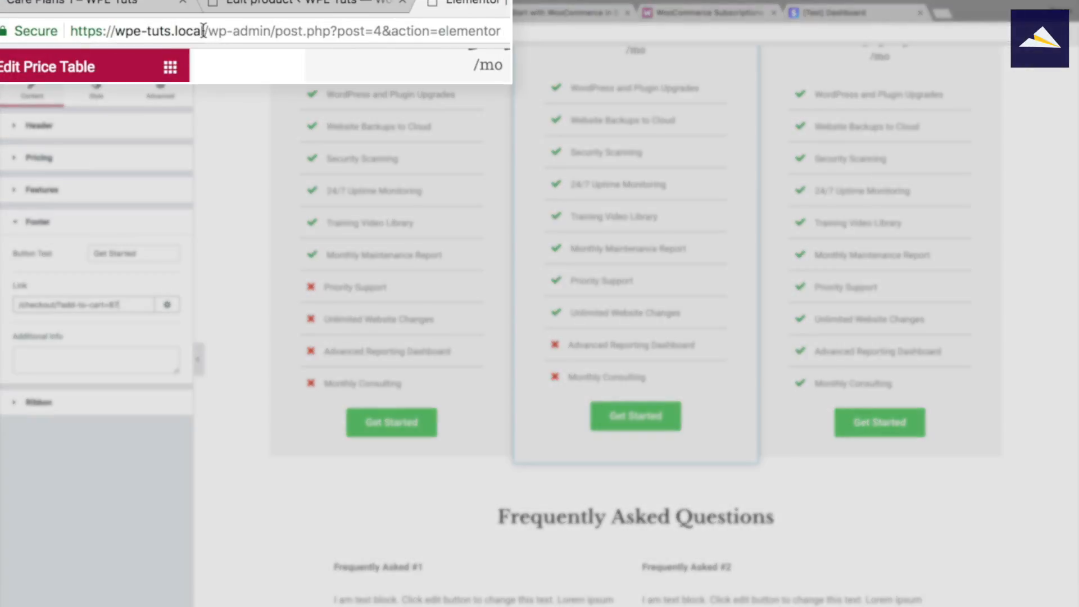
pyautogui.moveTo(204, 31); pyautogui.dragTo(59, 30)
pyautogui.press('super+c')
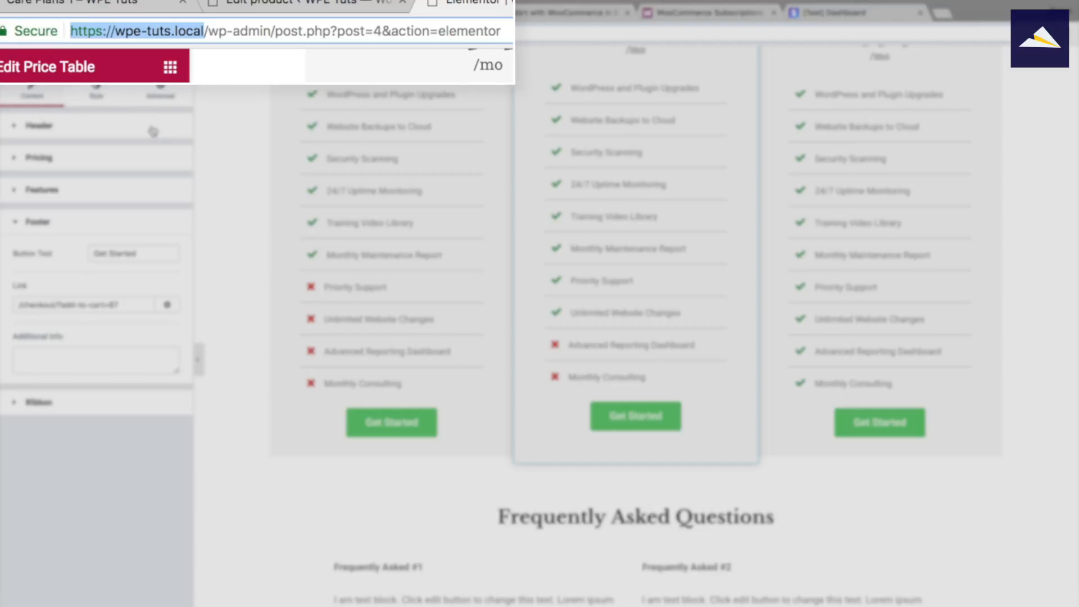
pyautogui.click(16, 305)
pyautogui.press('super+v')
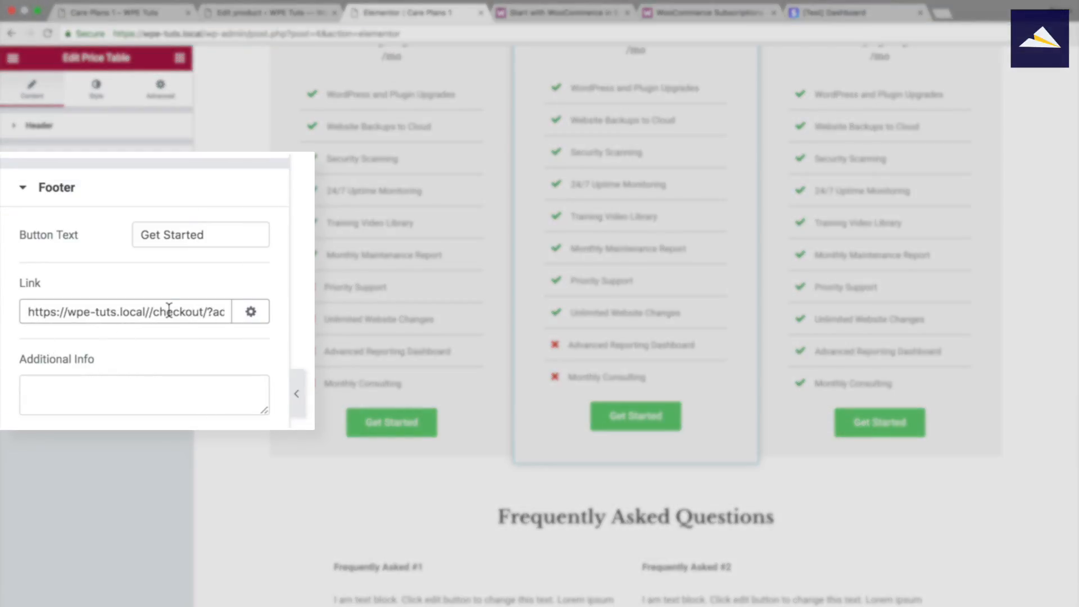
pyautogui.press('BackSpace')
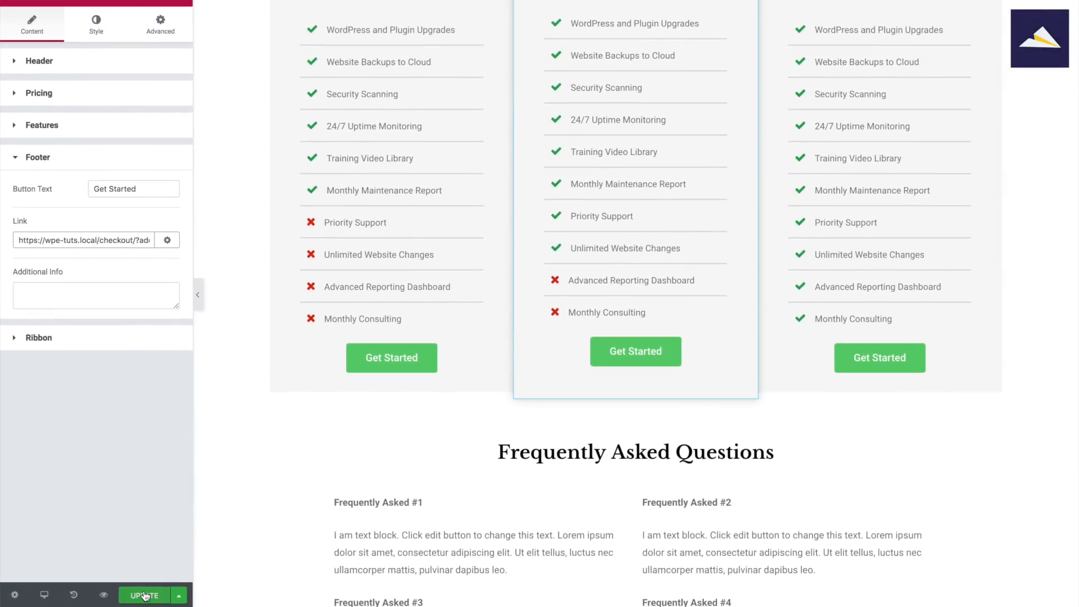
# Save the Care Plans 1 page and test the Premium plan's Get Started button in the page preview.
pyautogui.click(144, 595)
pyautogui.click(103, 595)
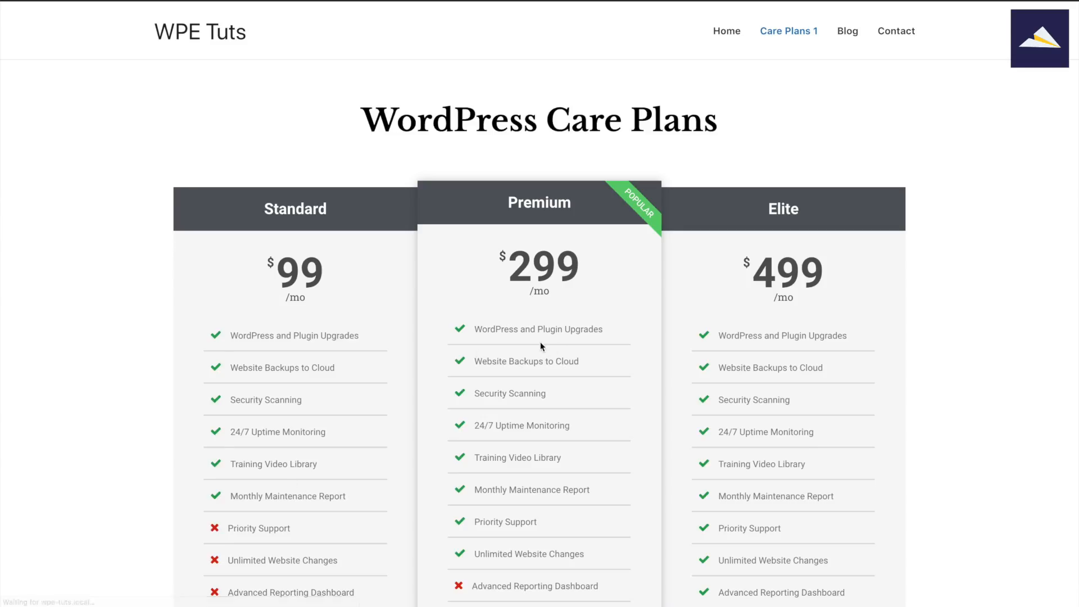
pyautogui.scroll(-5, 582, 349)
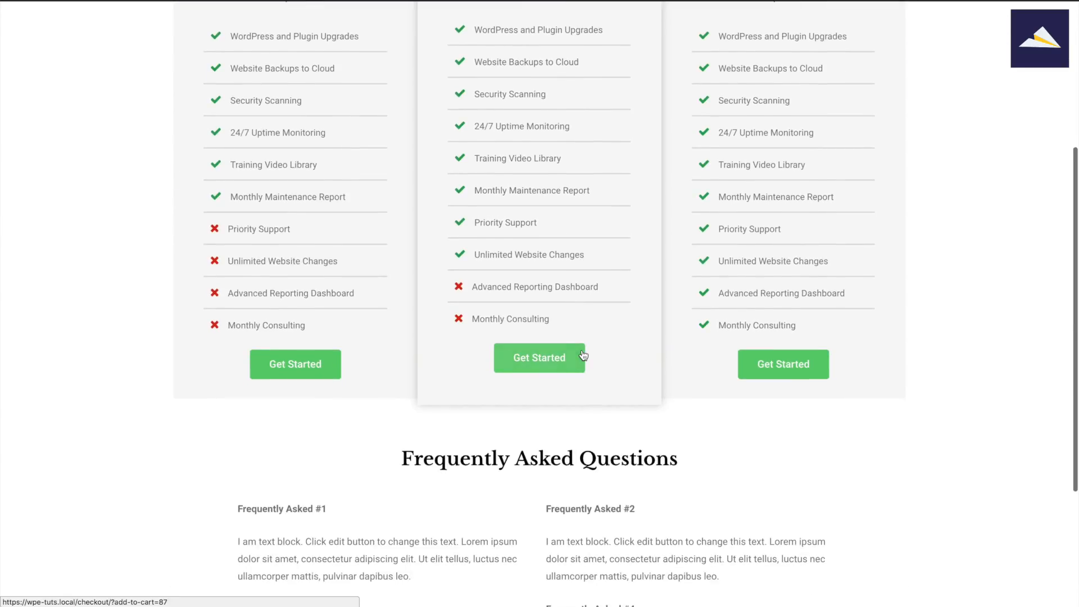
pyautogui.click(552, 359)
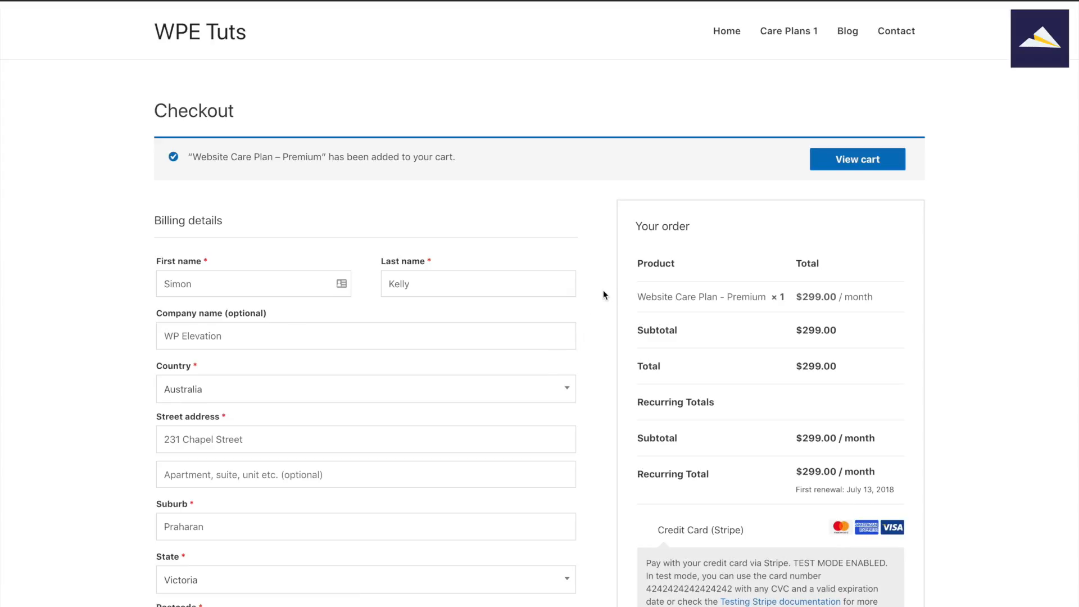
# Review the checkout form and submit the Premium plan sign-up using the saved Visa card through Stripe.
pyautogui.scroll(-3, 603, 291)
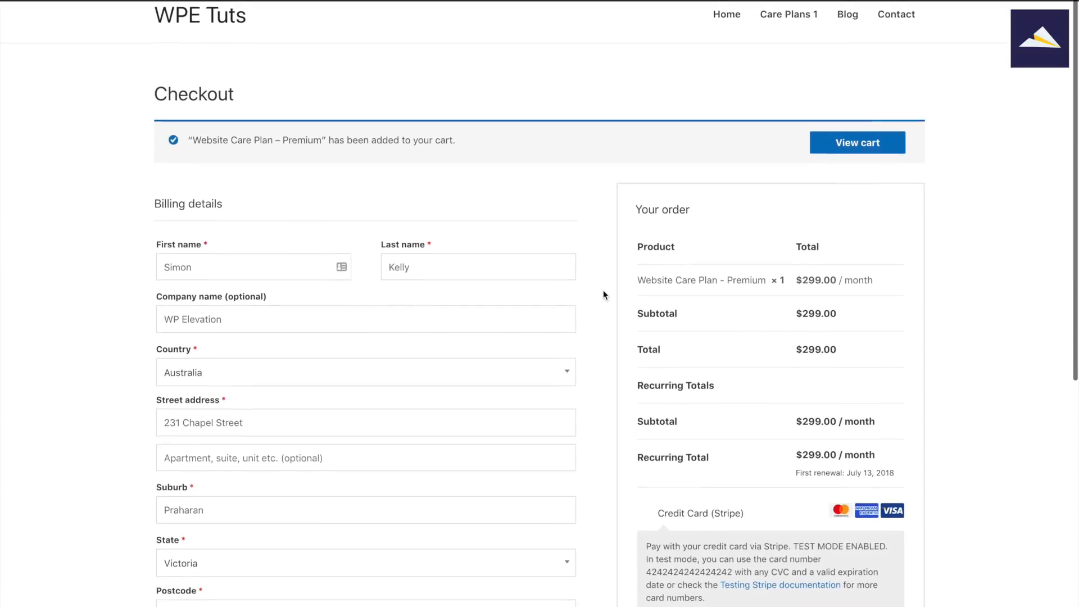
pyautogui.scroll(-3, 603, 291)
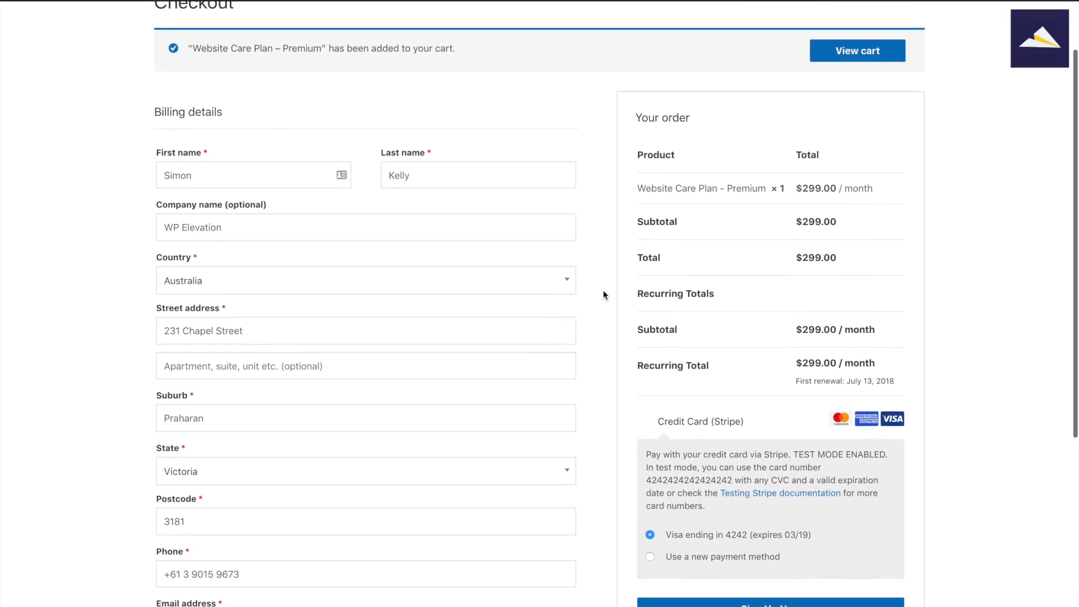
pyautogui.scroll(-1, 603, 291)
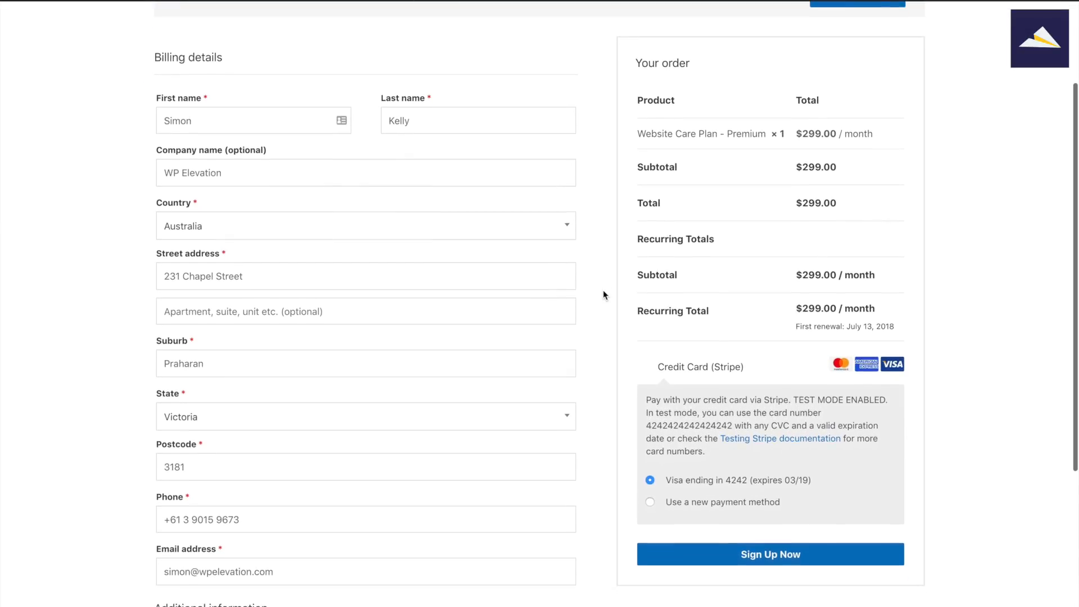
pyautogui.scroll(-5, 602, 290)
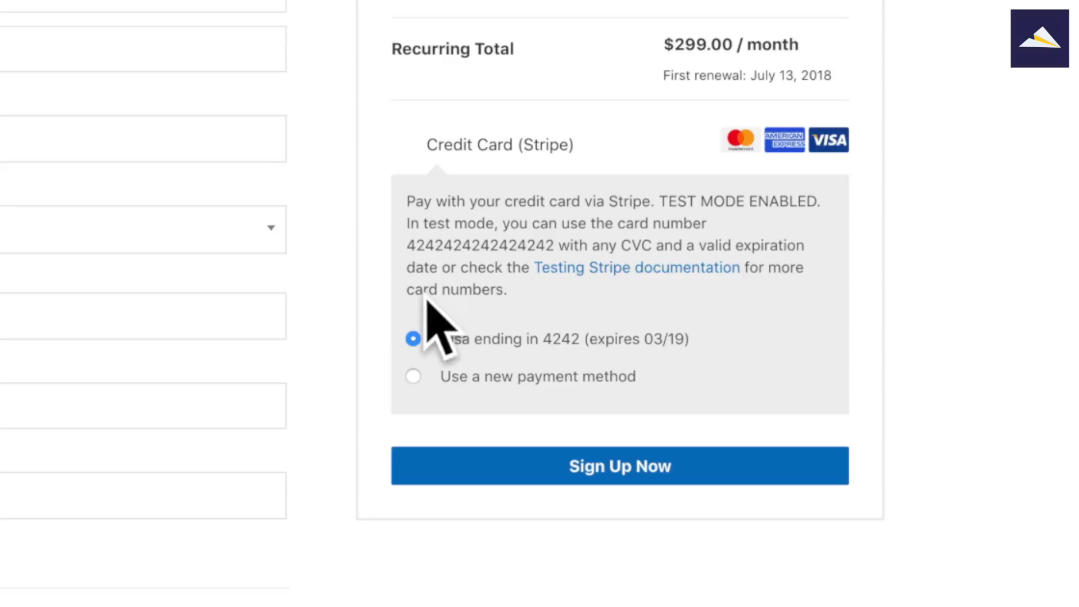
pyautogui.click(647, 475)
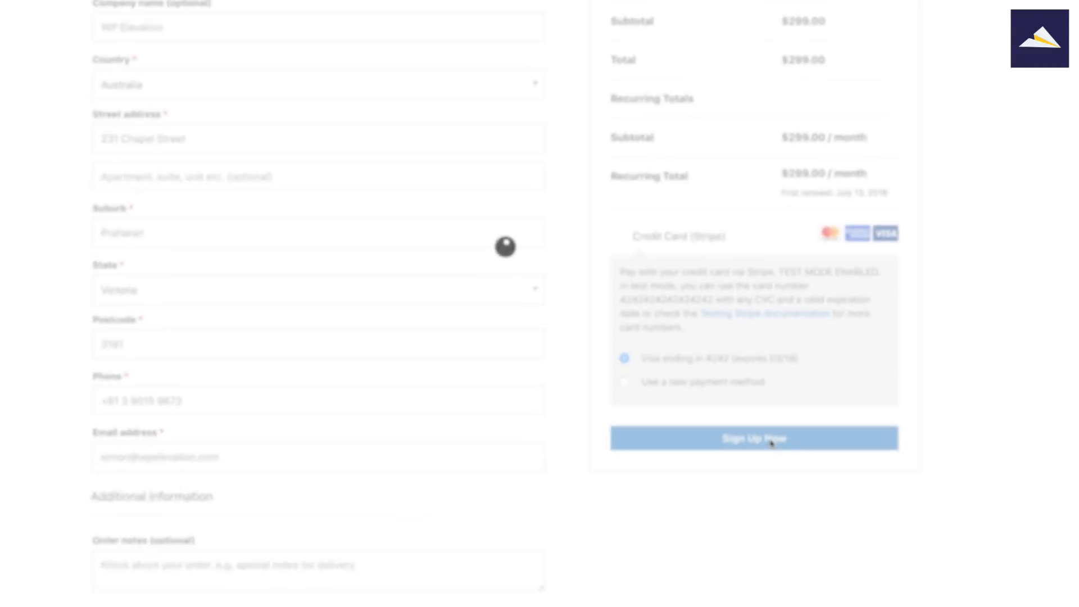